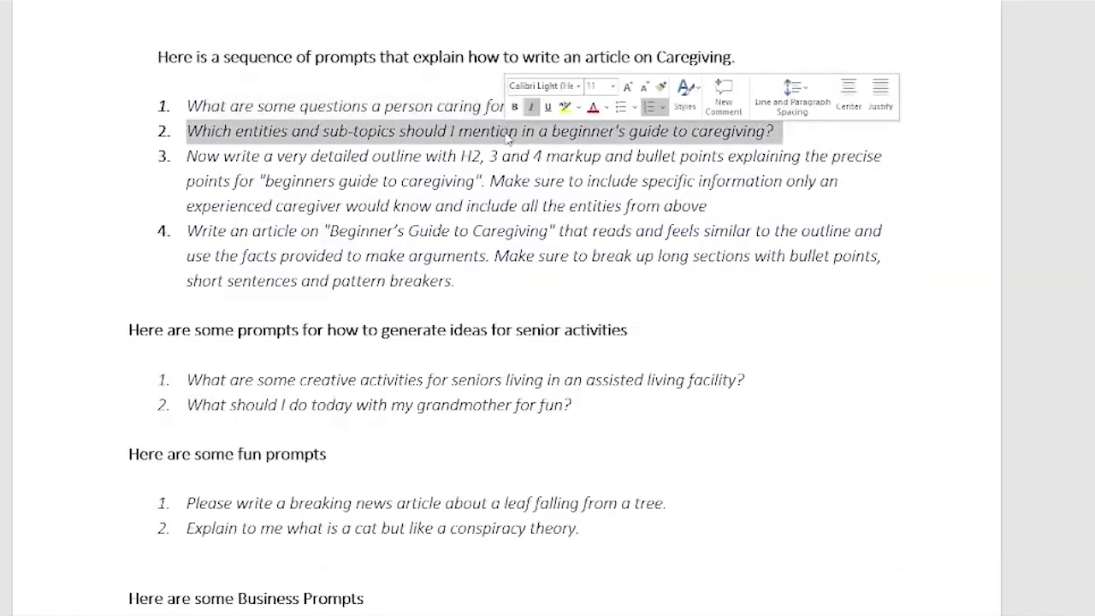
Send prompt 2 asking which caregiving entities and sub-topics to cover, and skim the eight-area reply.
key(alt+Tab)
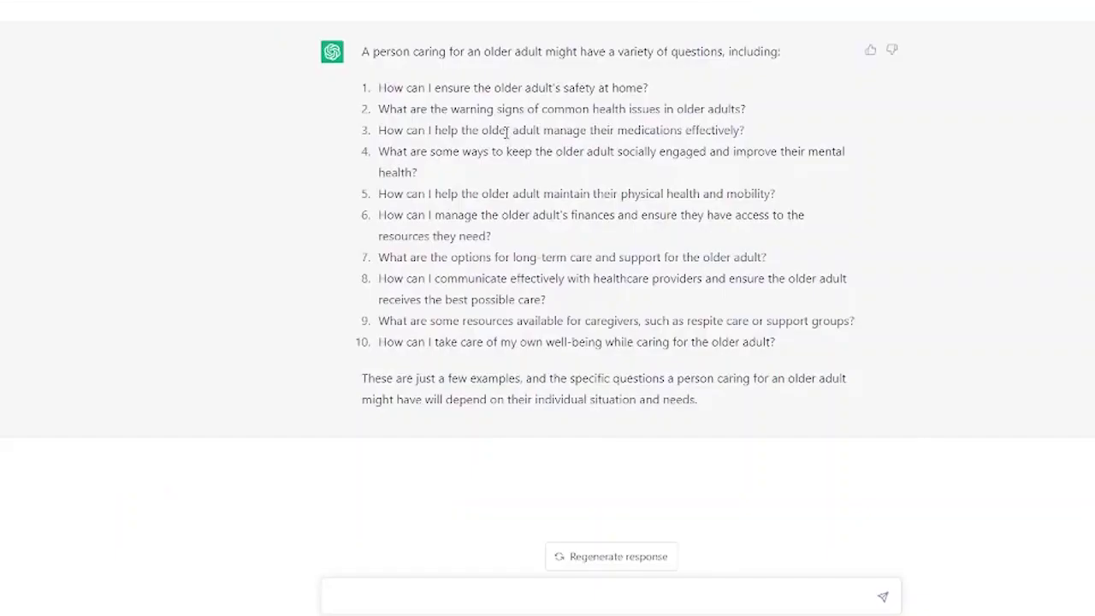
text(2. Which entities and sub-topics should I mention in a beginner's guide to caregiving?)
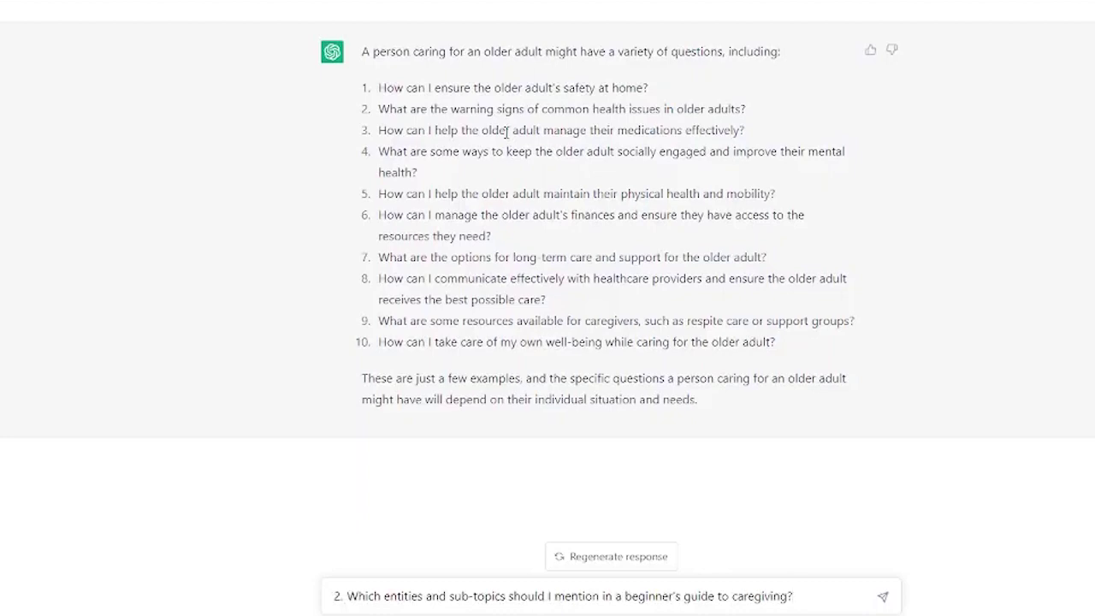
key(Return)
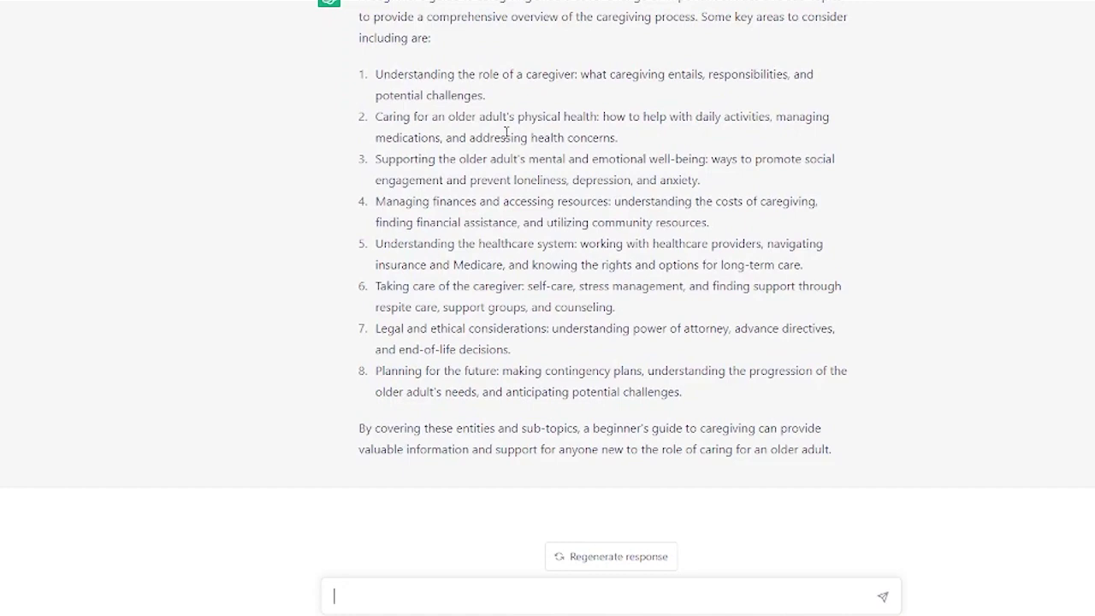
scroll(526, 135, up, 3)
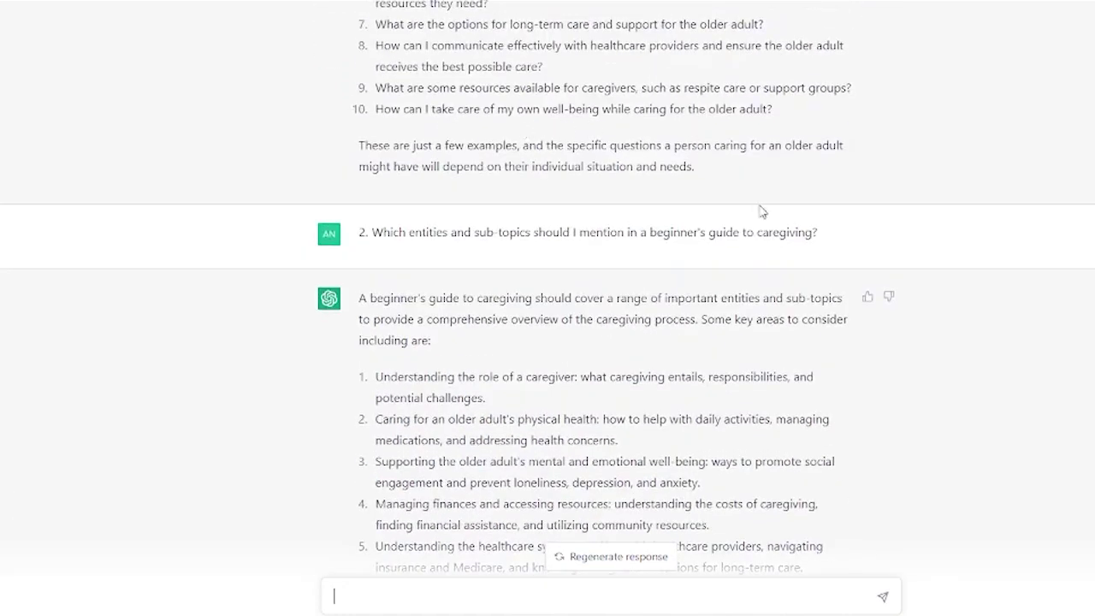
scroll(658, 334, down, 3)
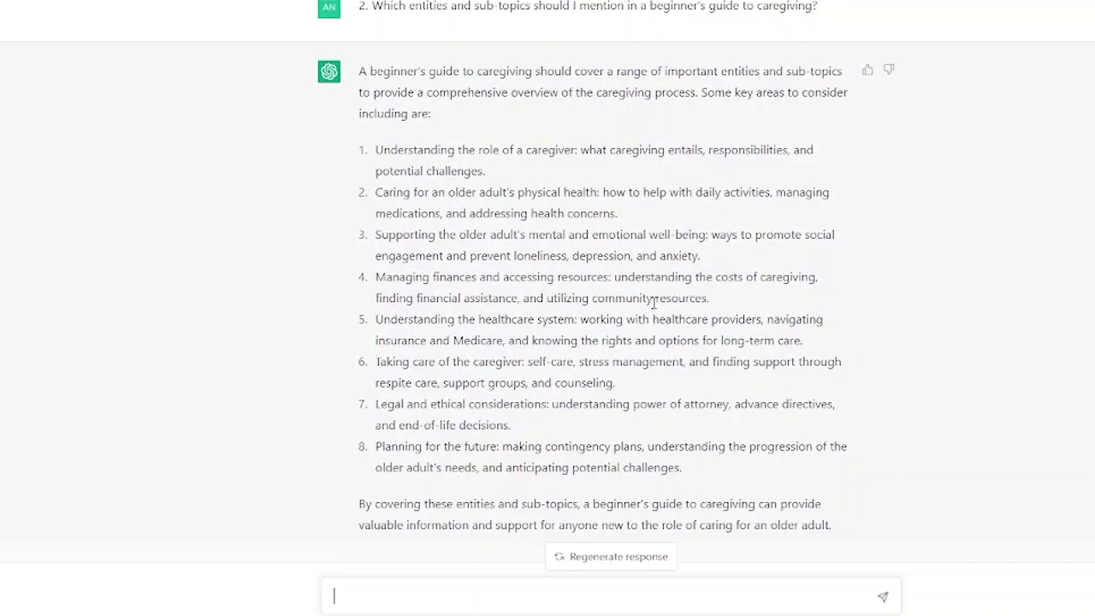
scroll(654, 302, down, 1)
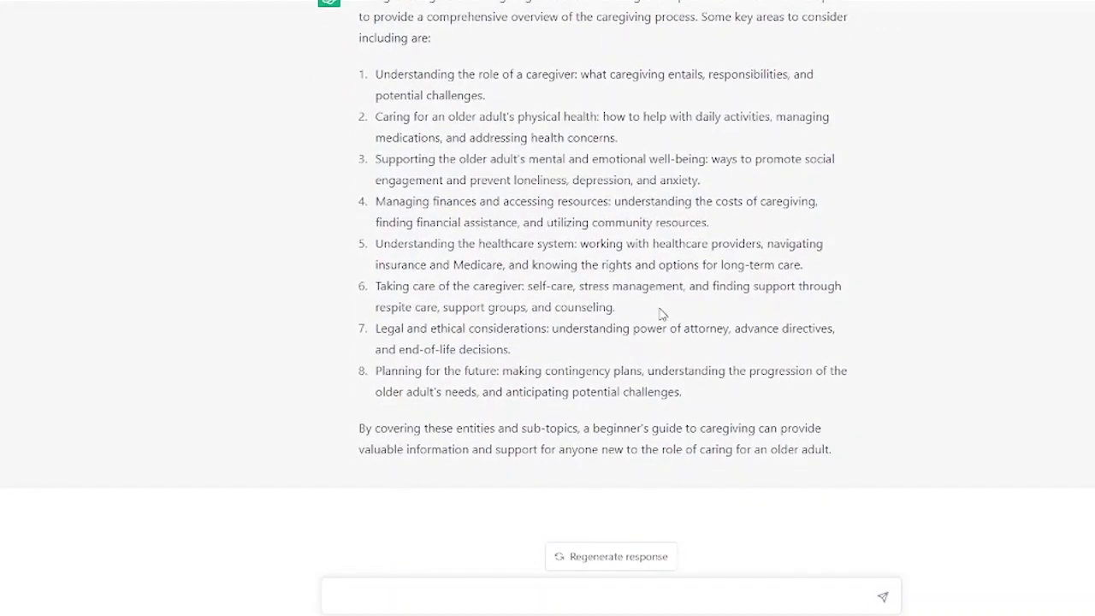
Send prompt 3 for a detailed H2–H4 caregiving outline, then paste prompt 4 requesting the full article.
key(alt+Tab)
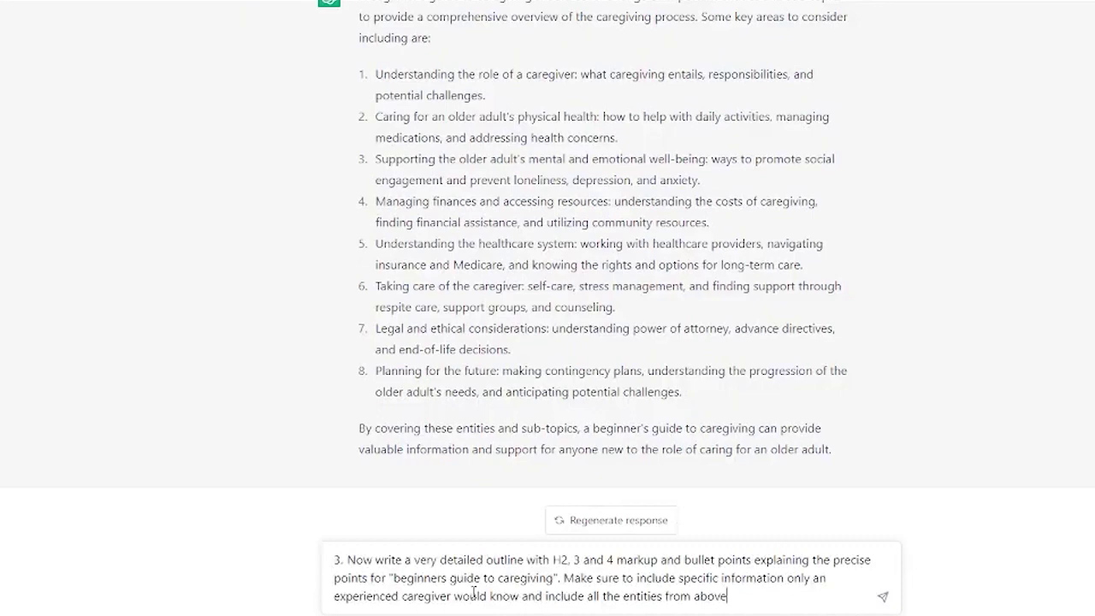
key(Return)
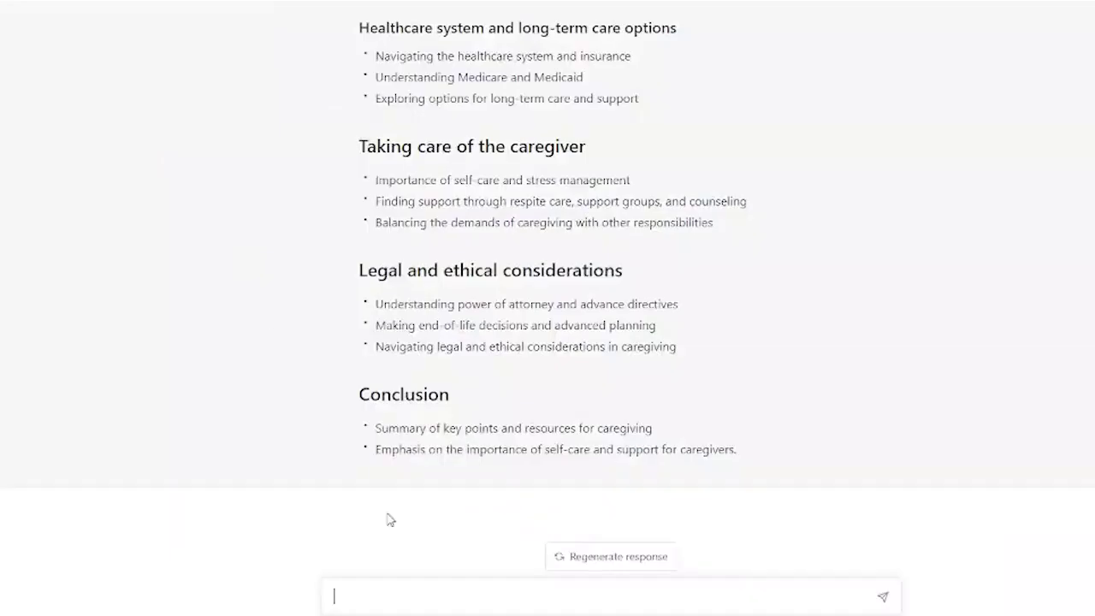
key(ctrl+v)
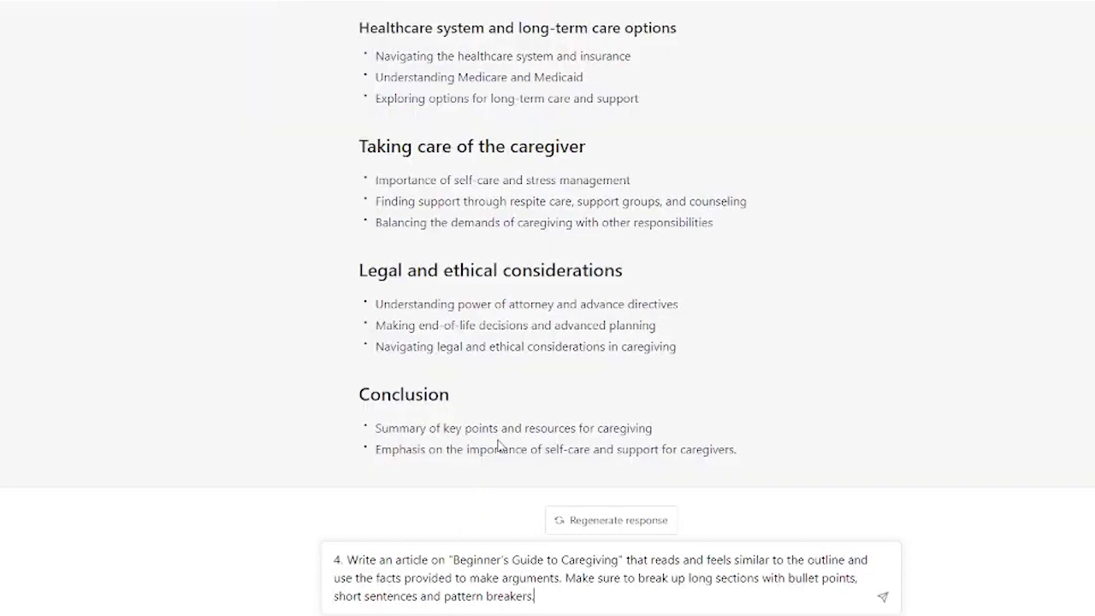
Insert 'deep' after 'Write an' in the article prompt and send the deep caregiving article request.
click(393, 560)
text(dee)
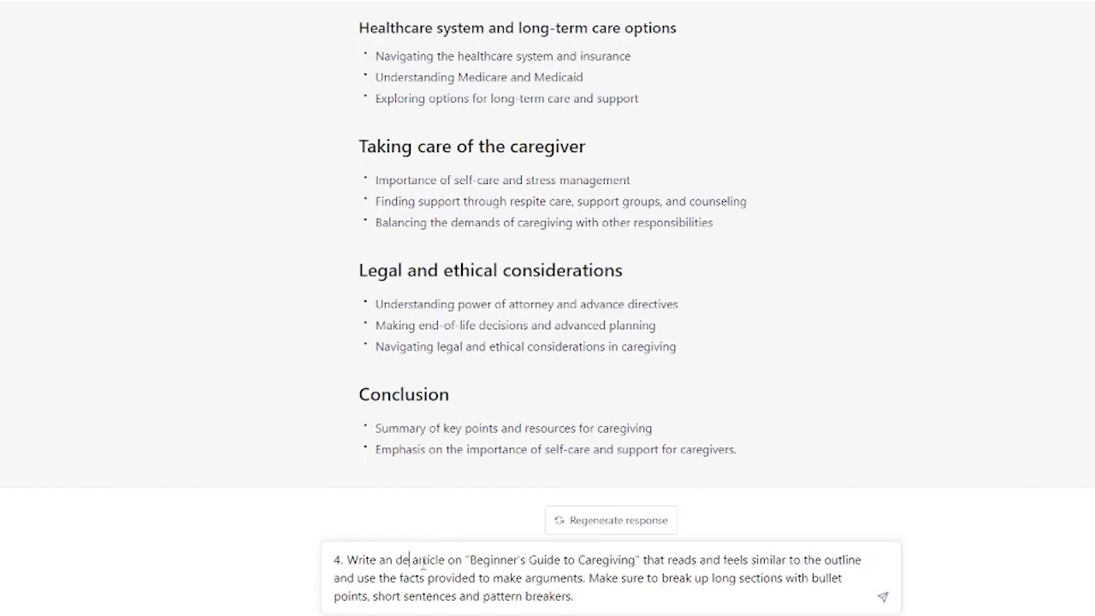
text(p)
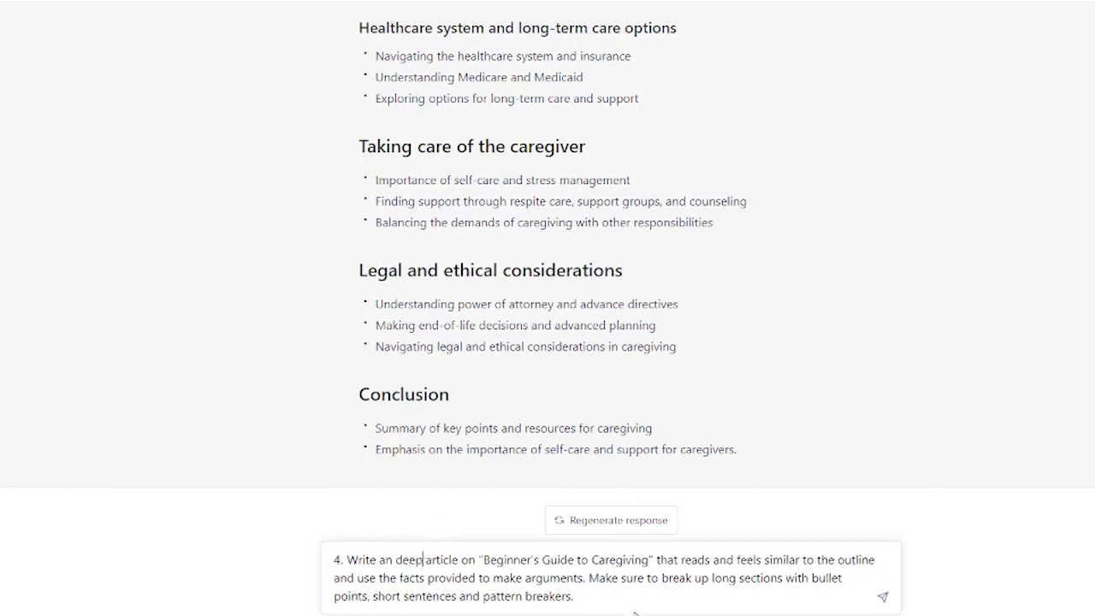
click(640, 597)
scroll(521, 331, up, 1)
scroll(521, 331, up, 20)
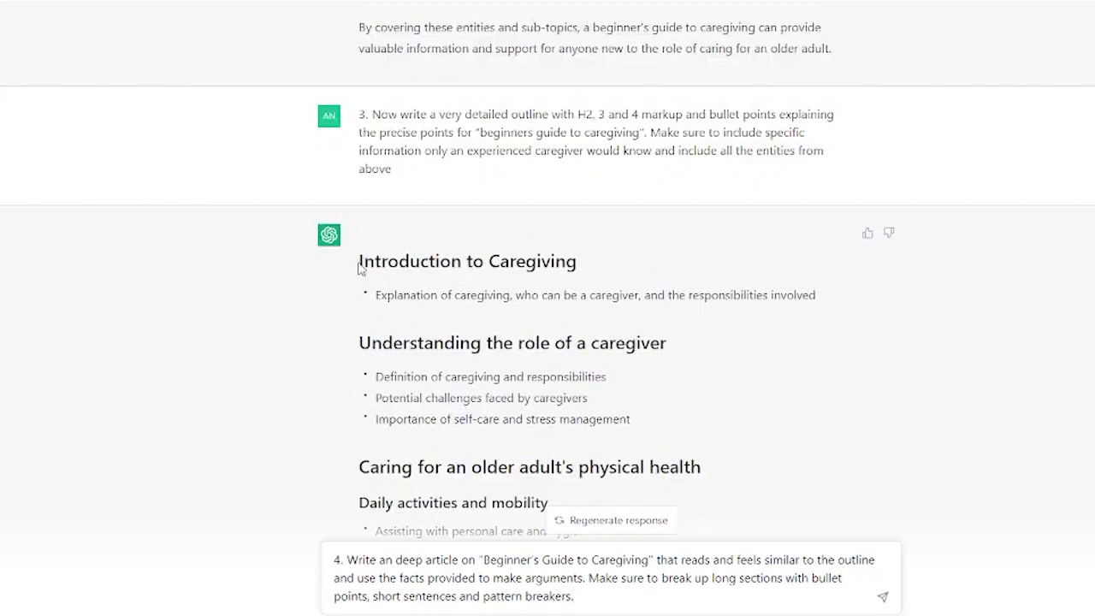
drag(359, 261, 846, 308)
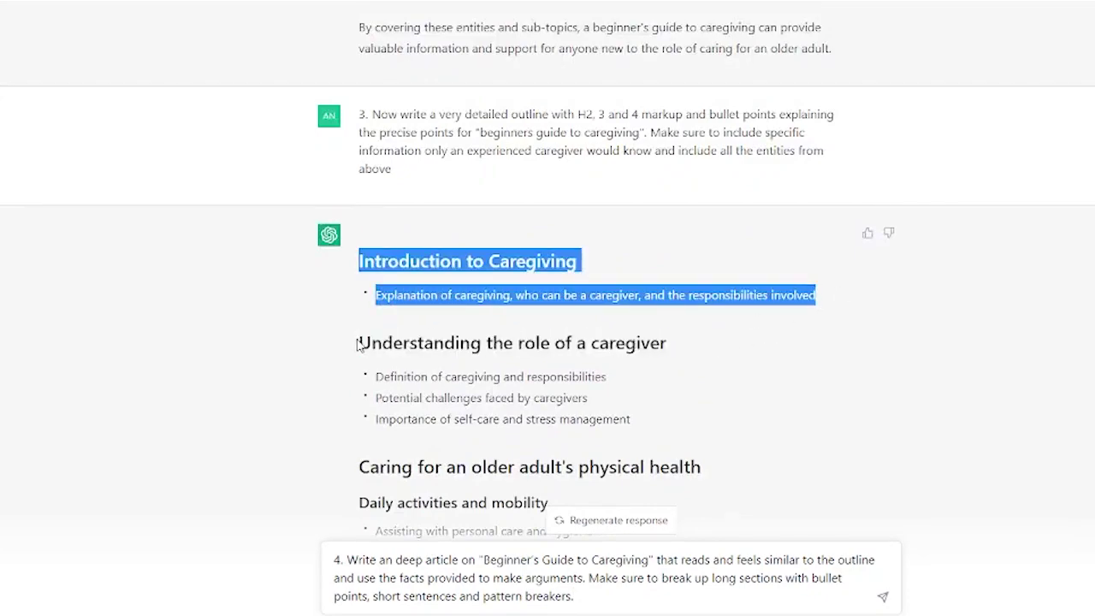
drag(361, 343, 716, 433)
scroll(501, 384, down, 3)
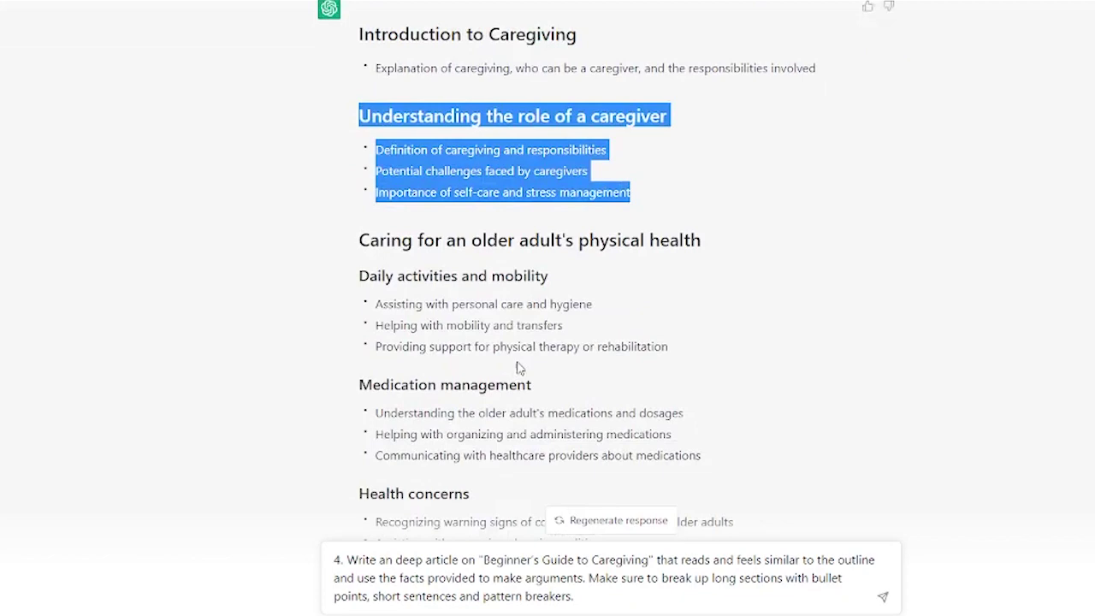
click(598, 342)
scroll(598, 342, down, 10)
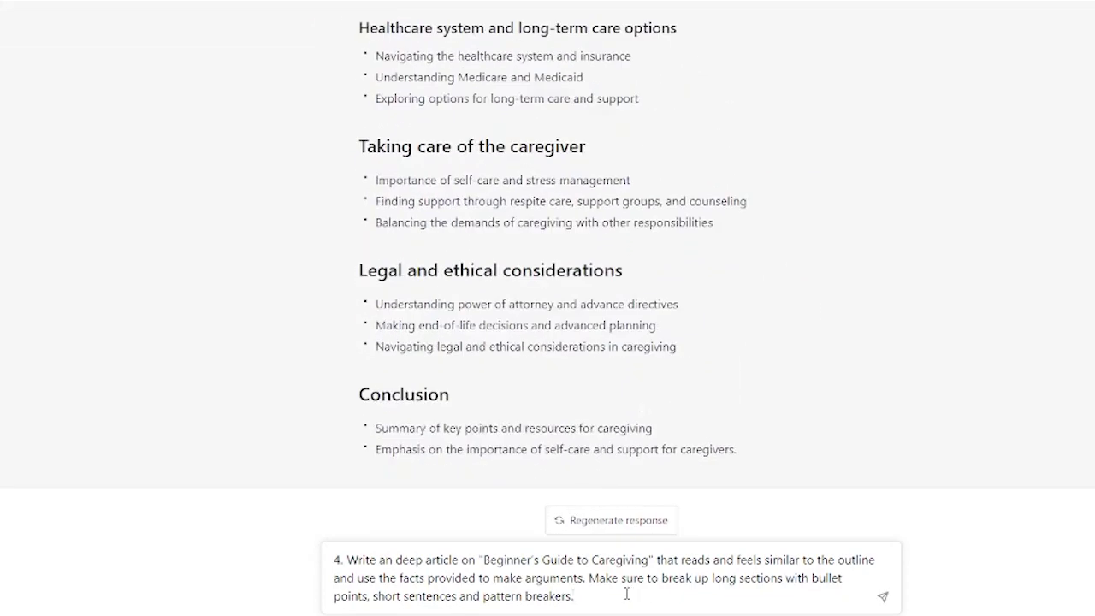
key(Return)
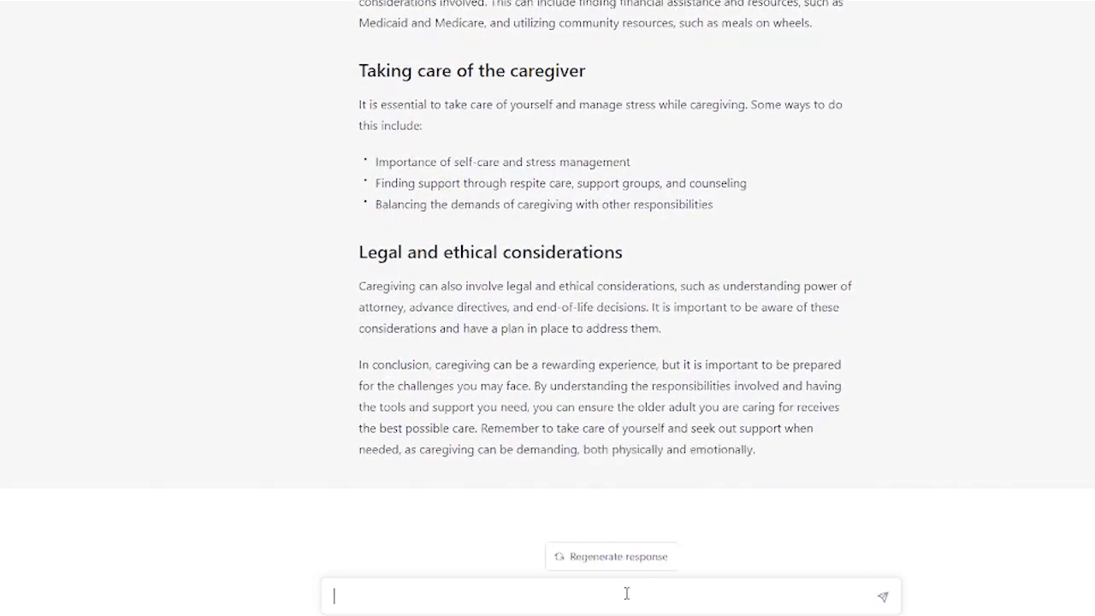
Scroll through the generated Beginner's Guide to Caregiving article from introduction to conclusion.
scroll(538, 343, up, 20)
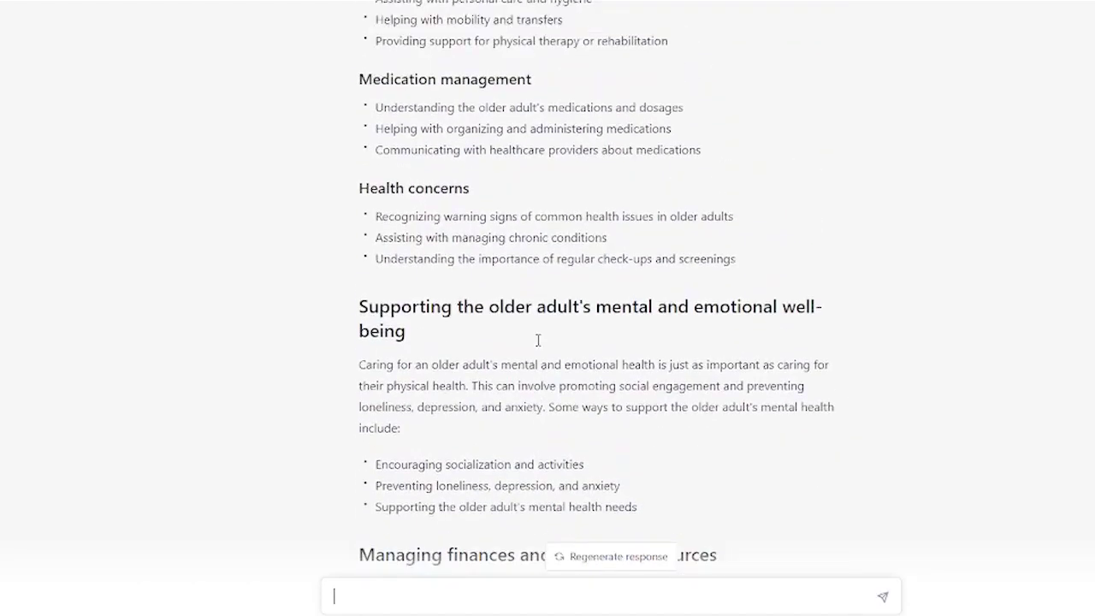
scroll(538, 342, up, 20)
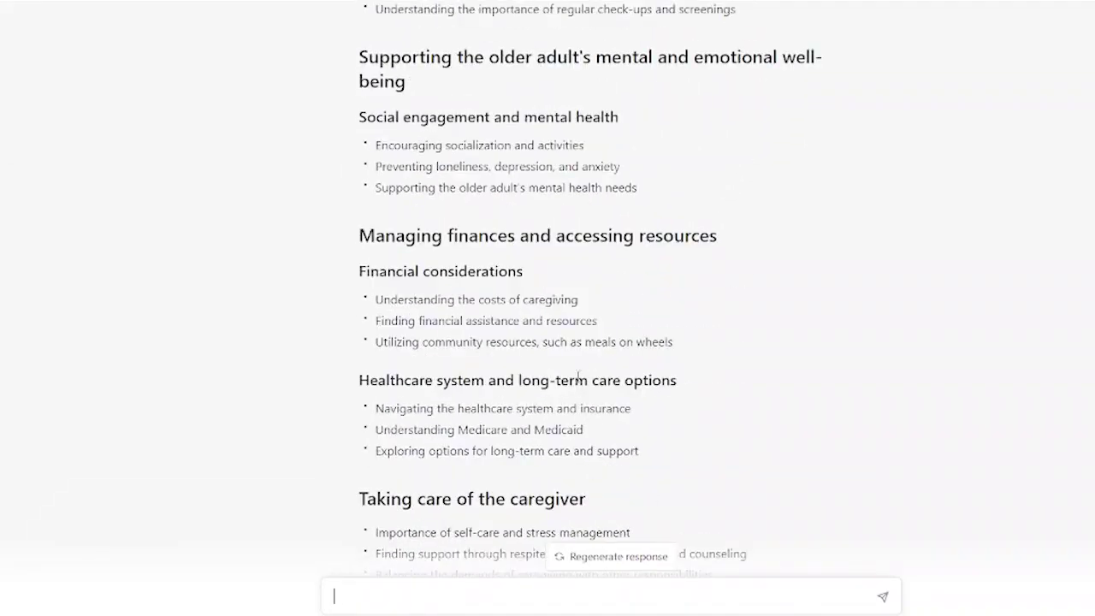
scroll(578, 376, up, 6)
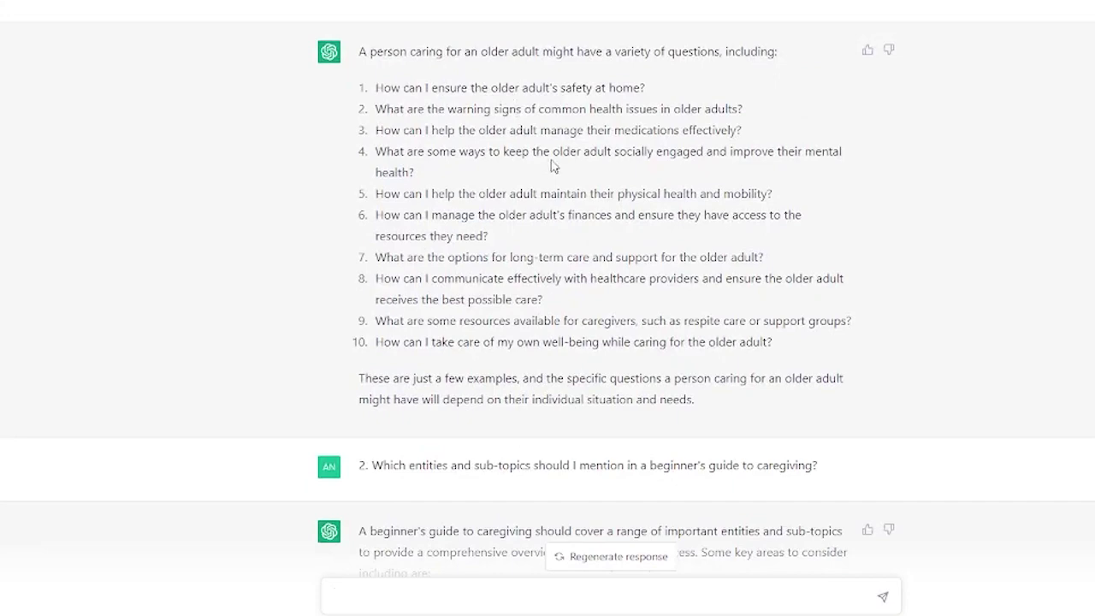
scroll(561, 166, down, 6)
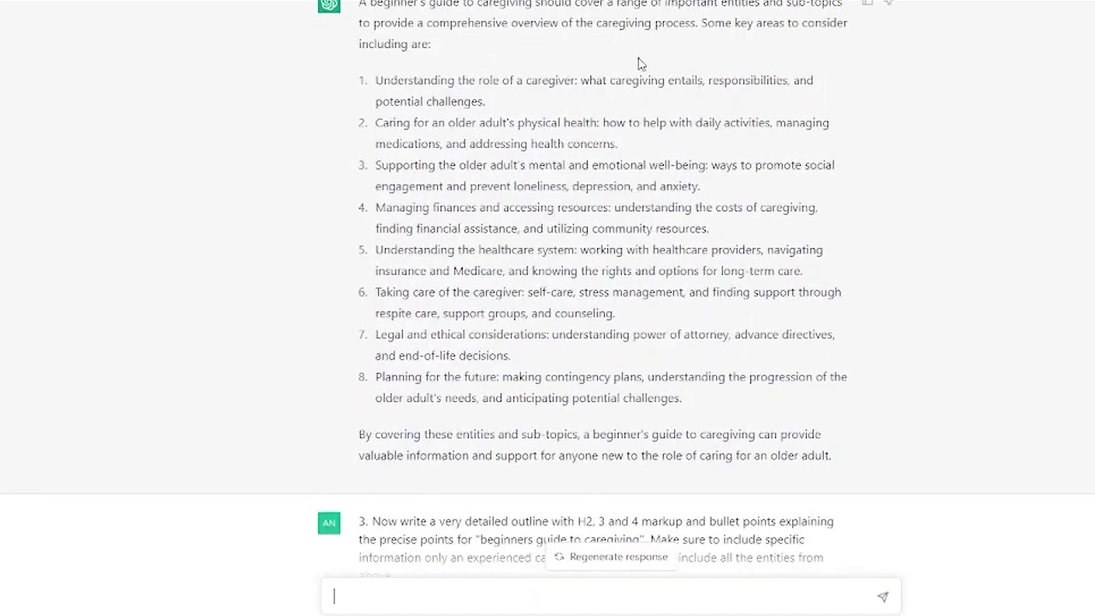
scroll(620, 203, up, 5)
scroll(621, 204, up, 1)
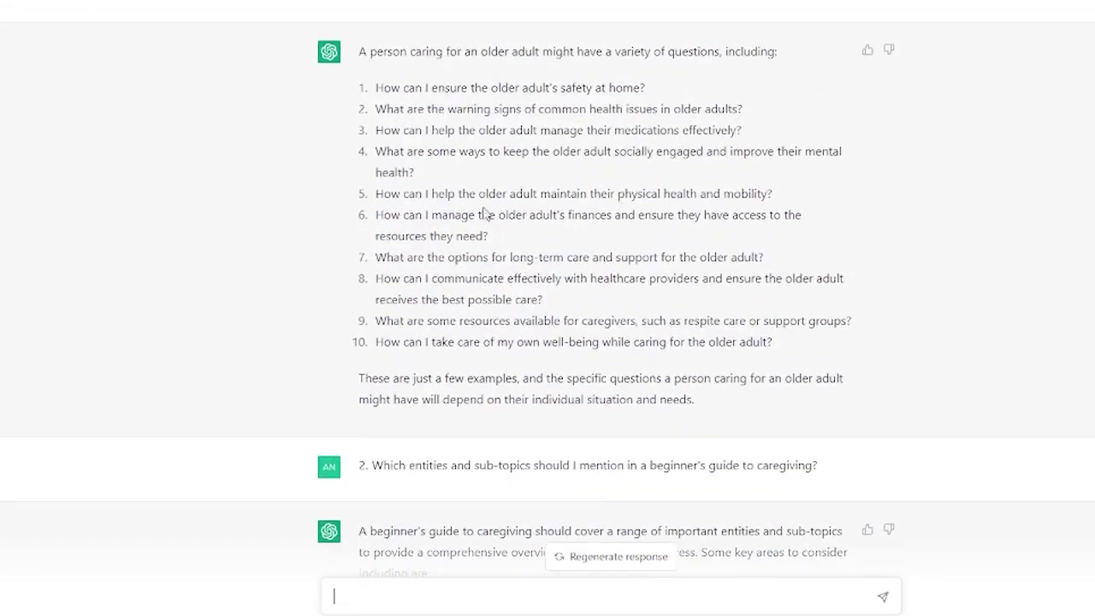
scroll(484, 214, down, 3)
scroll(565, 90, down, 2)
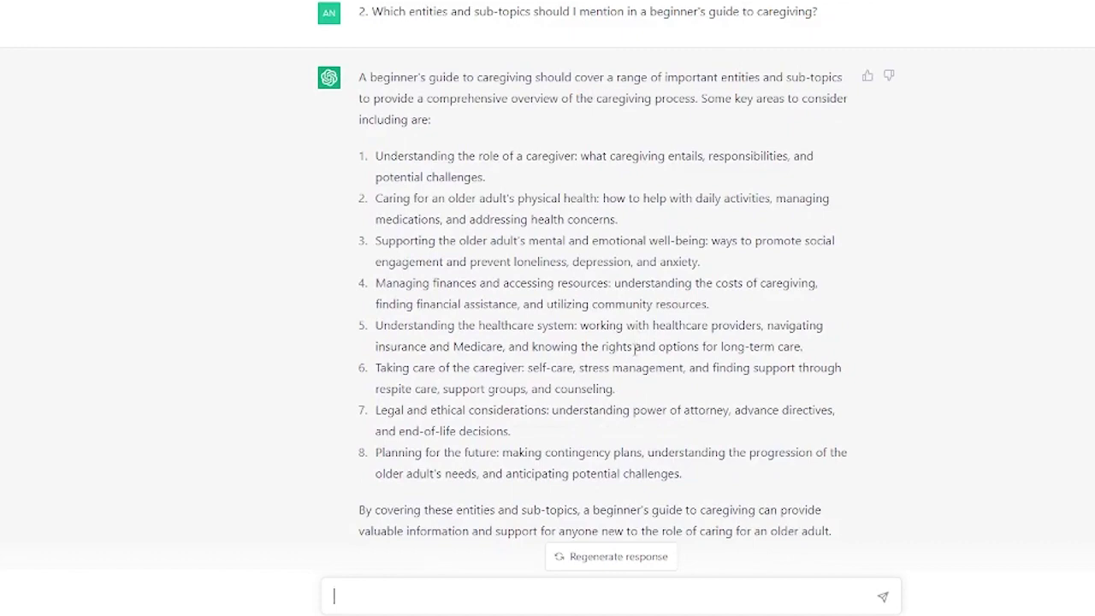
scroll(506, 205, down, 8)
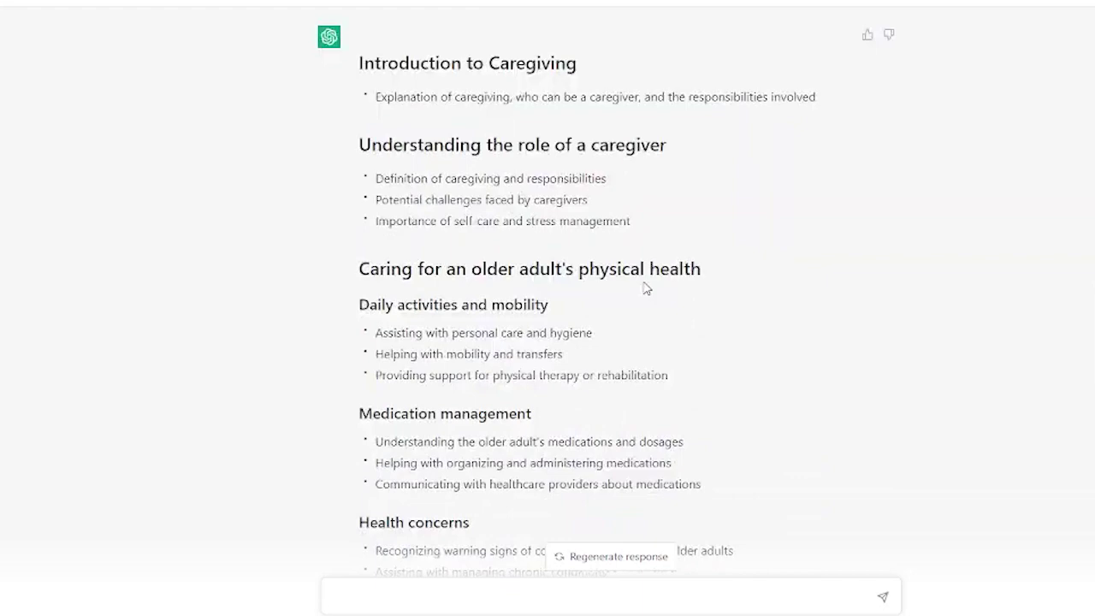
scroll(647, 289, down, 12)
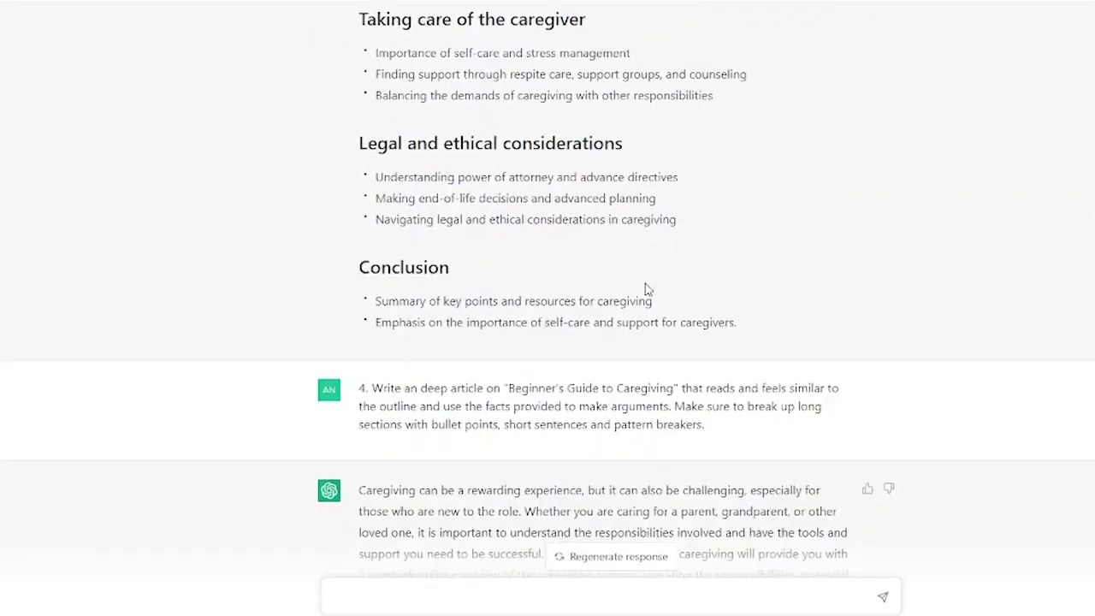
scroll(647, 289, down, 5)
scroll(524, 125, up, 1)
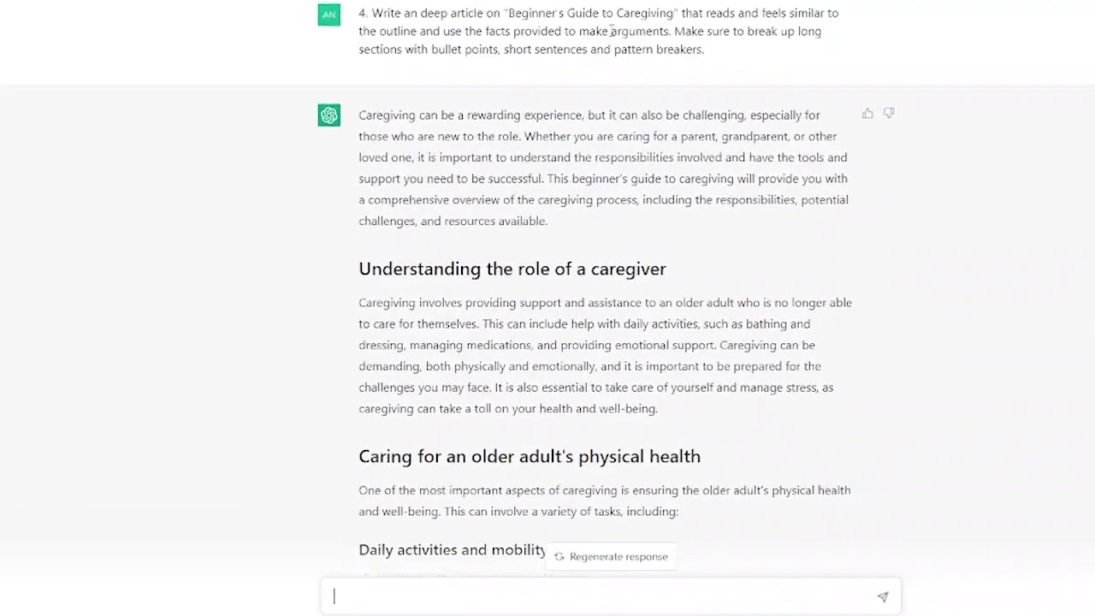
scroll(664, 394, up, 8)
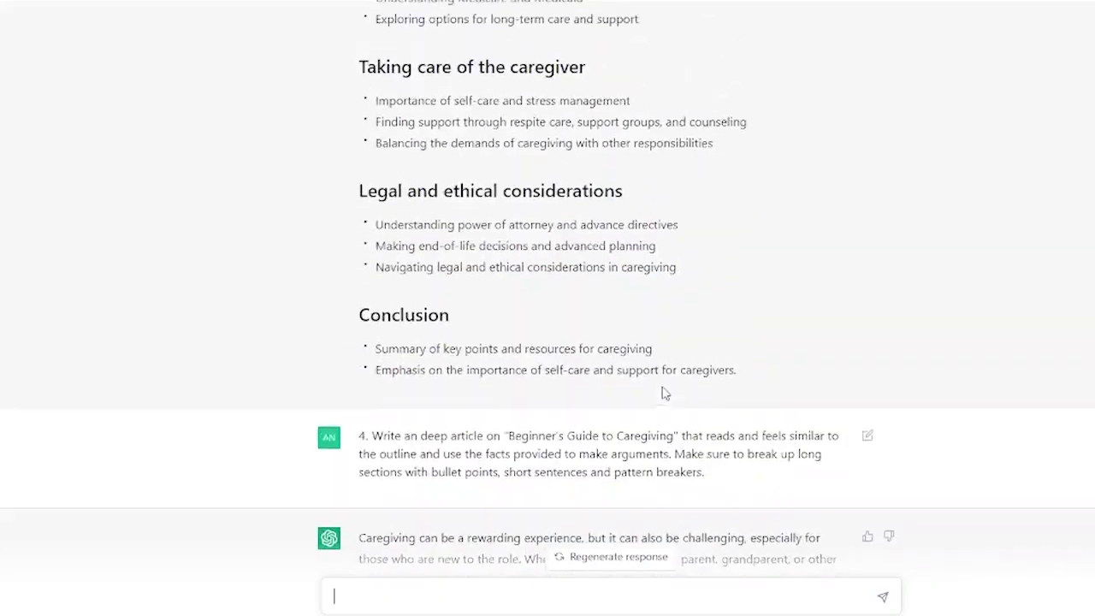
scroll(610, 363, down, 5)
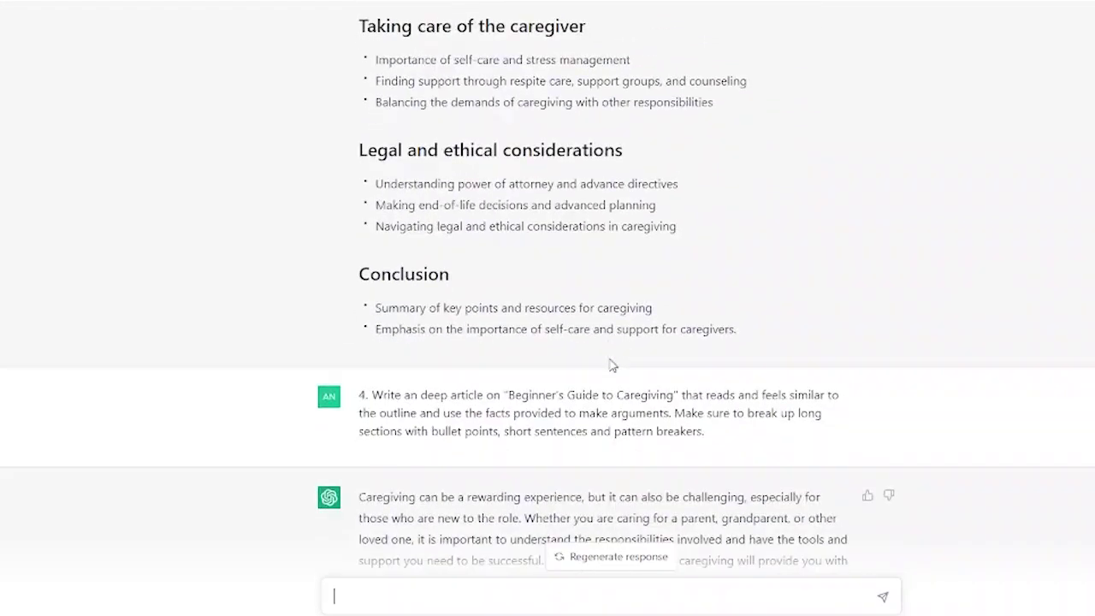
scroll(610, 361, up, 10)
scroll(610, 359, up, 4)
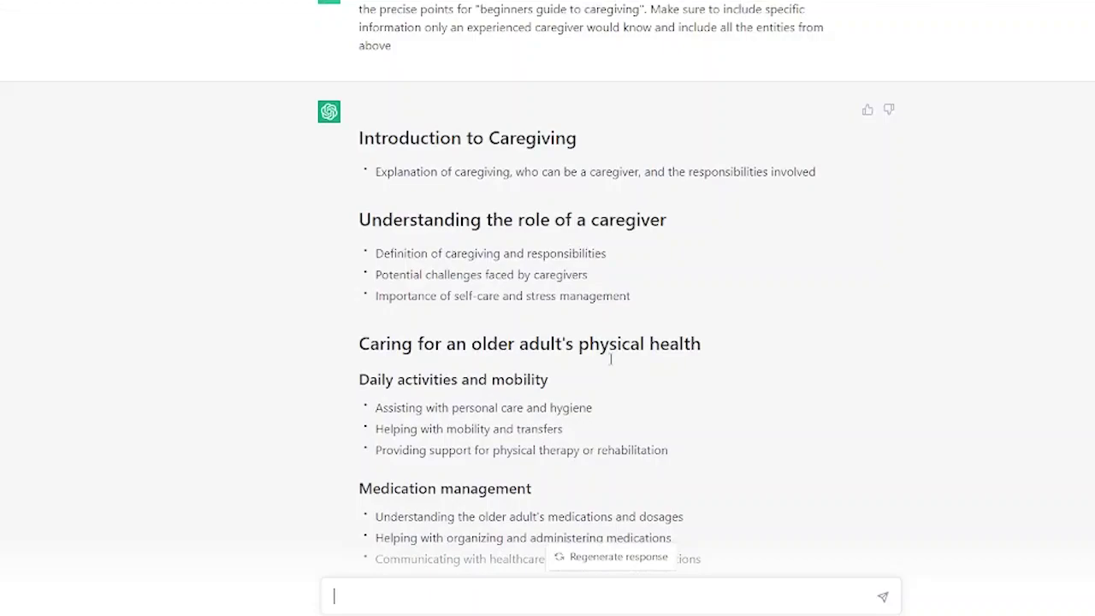
scroll(612, 361, down, 15)
scroll(612, 363, down, 15)
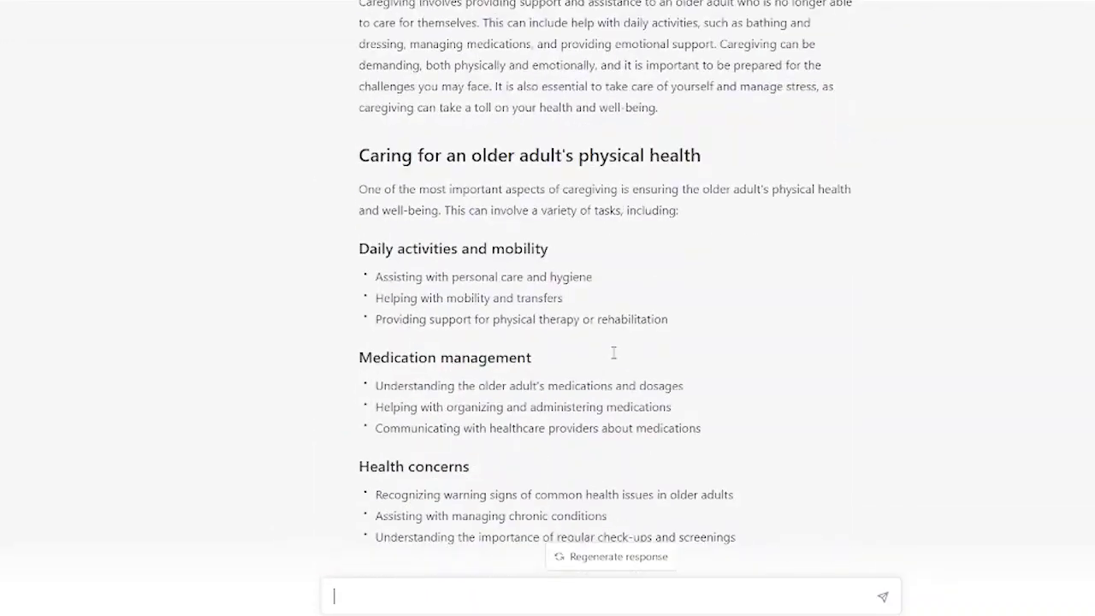
scroll(612, 359, down, 1)
scroll(614, 359, up, 20)
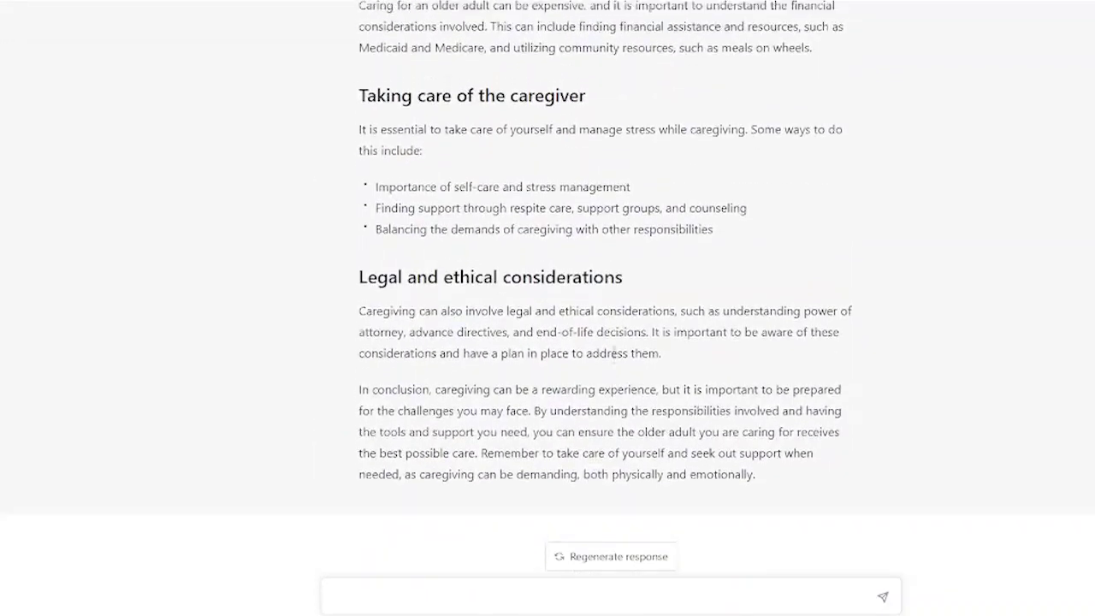
scroll(614, 358, up, 4)
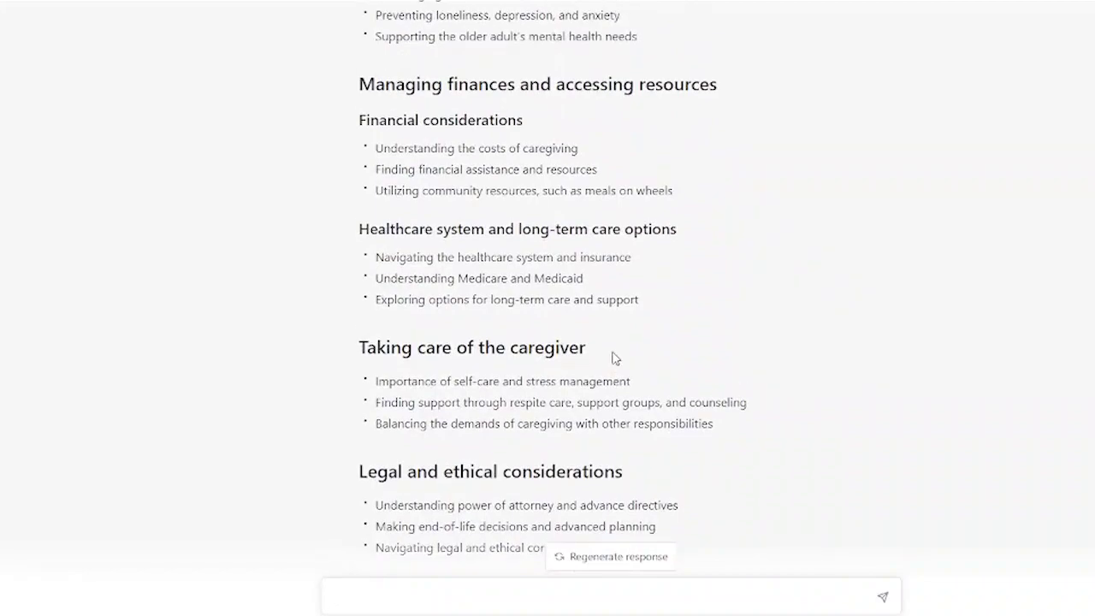
scroll(614, 354, down, 13)
scroll(614, 354, down, 10)
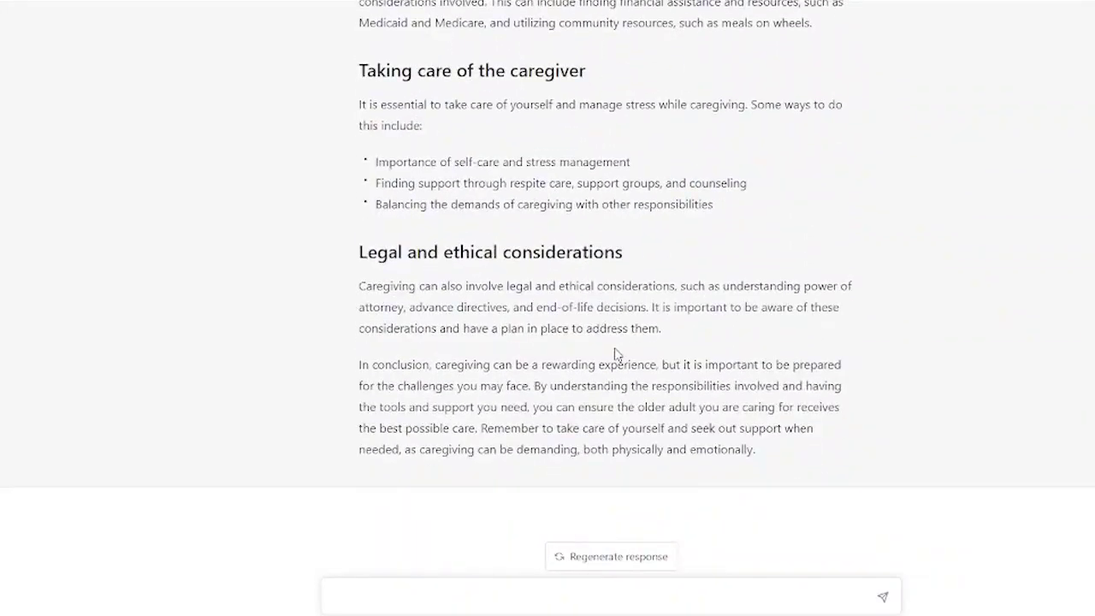
scroll(655, 286, up, 15)
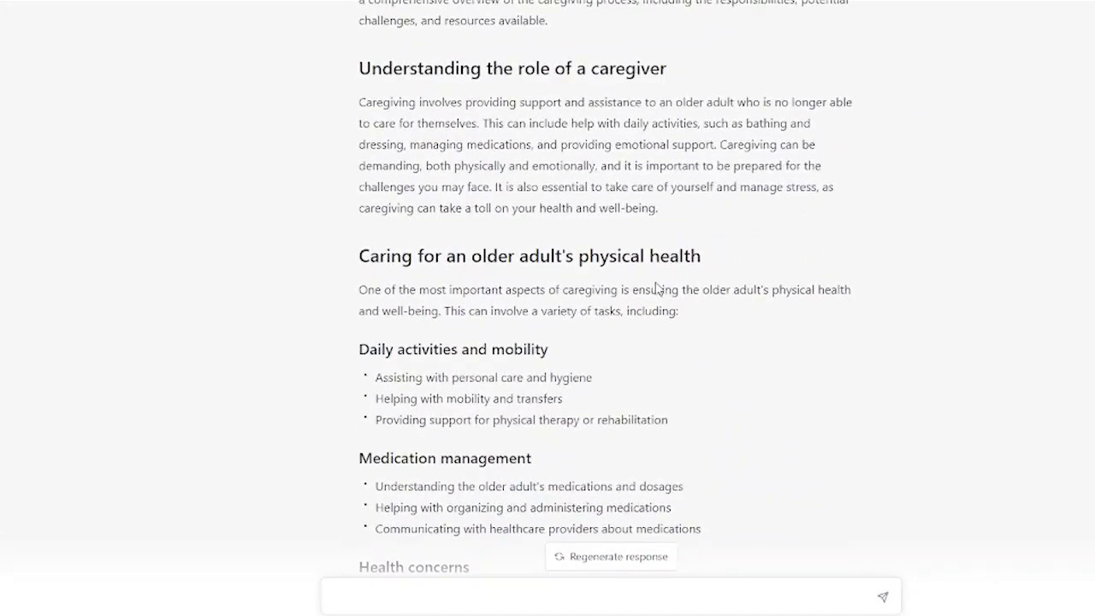
scroll(656, 282, up, 5)
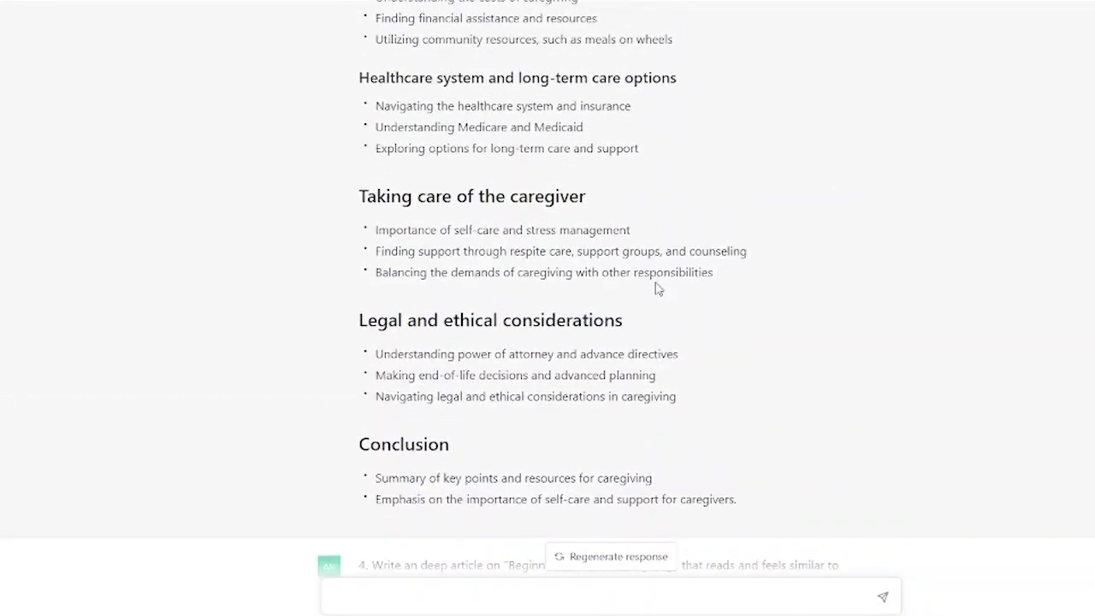
scroll(498, 241, up, 1)
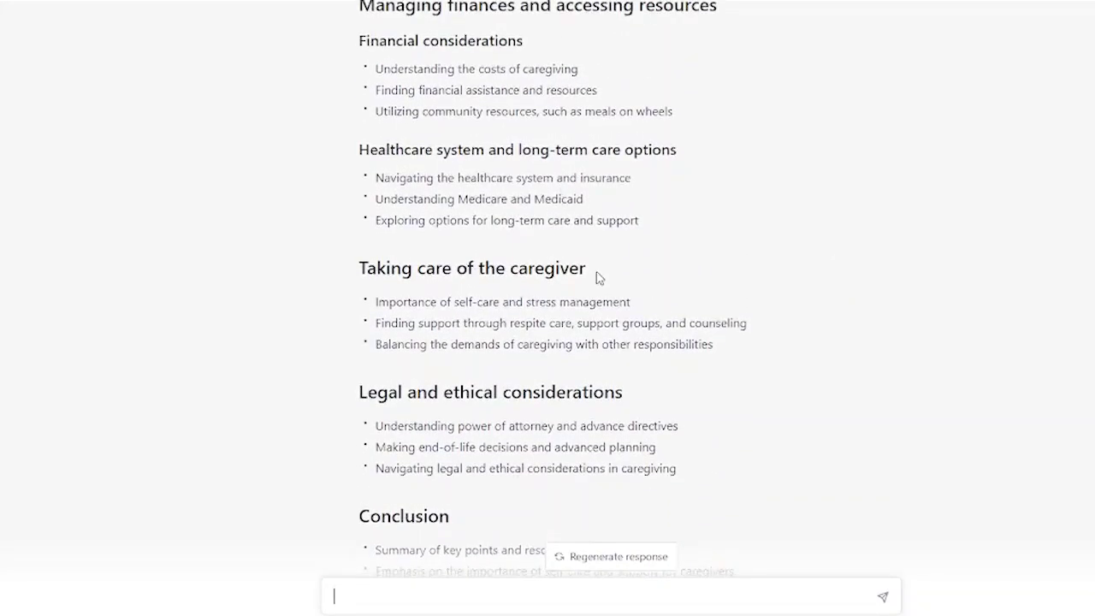
scroll(596, 277, down, 15)
scroll(601, 278, down, 4)
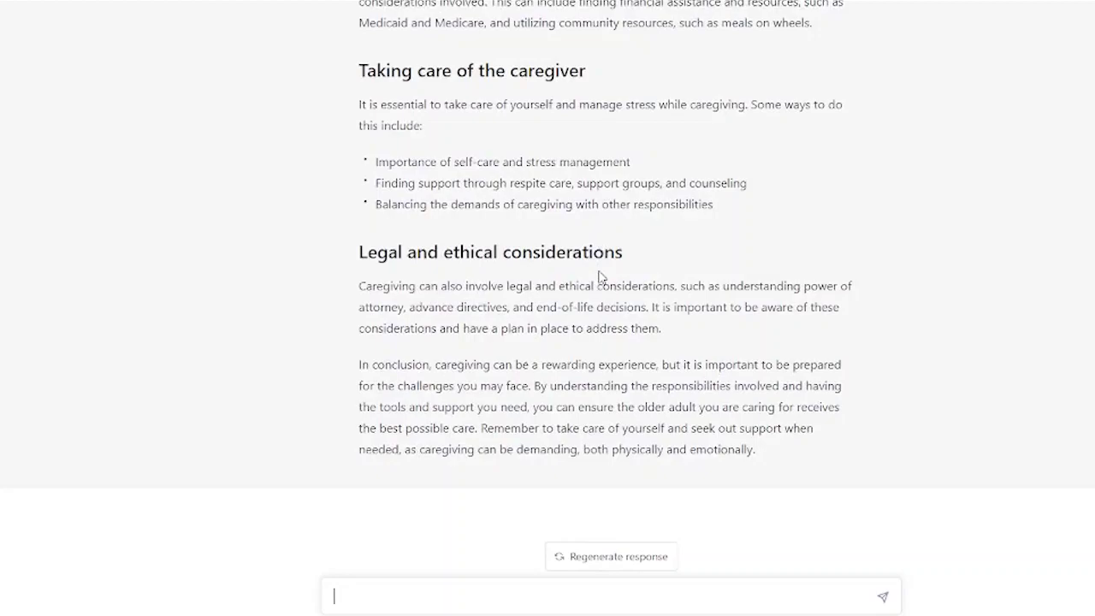
scroll(602, 276, up, 5)
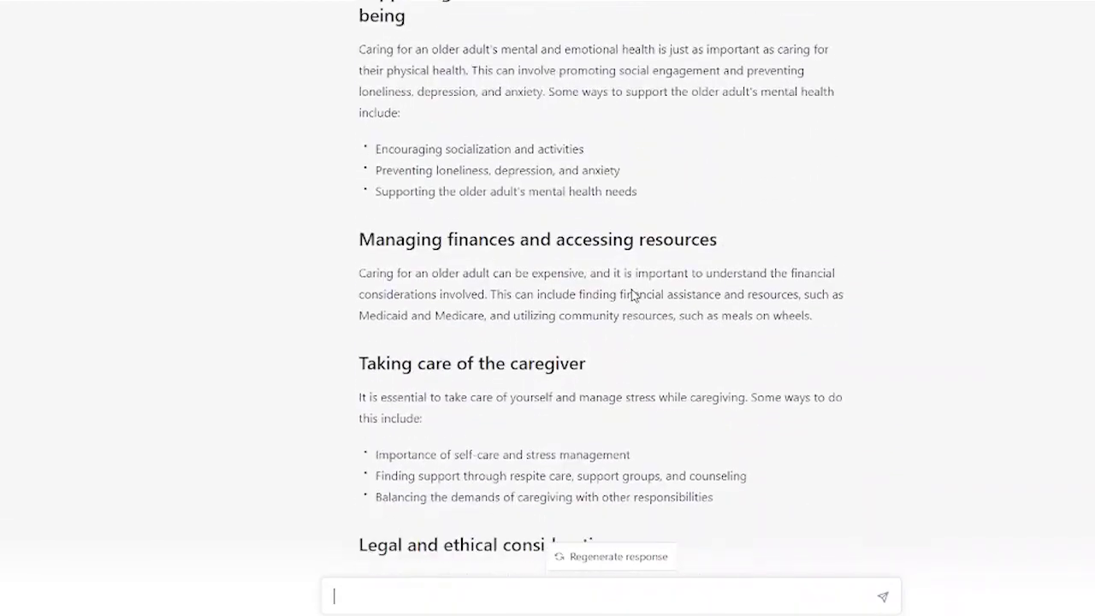
scroll(633, 294, up, 9)
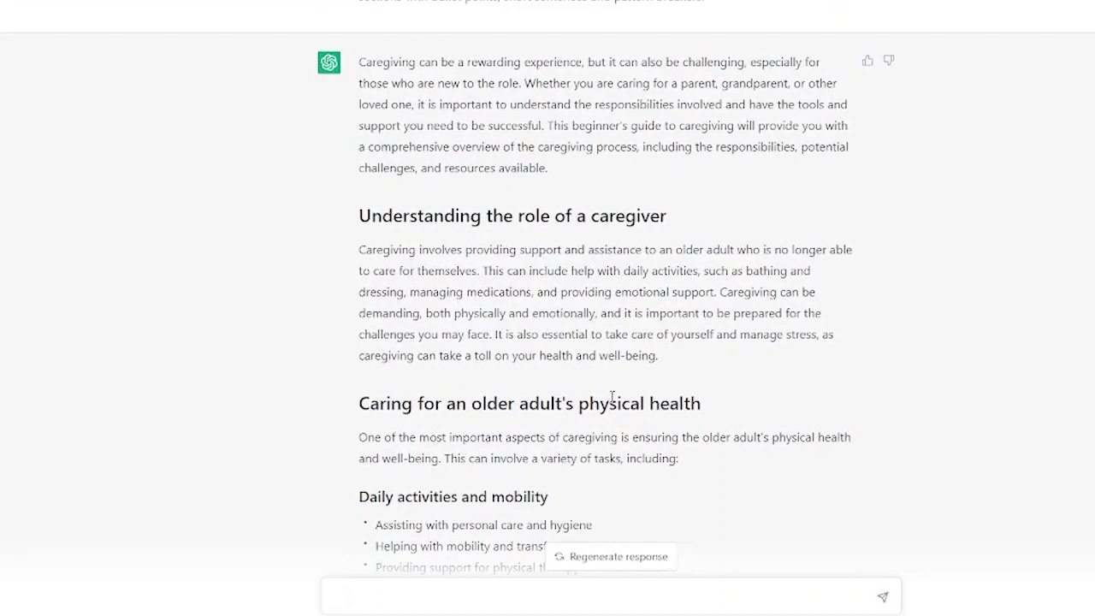
scroll(612, 398, down, 2)
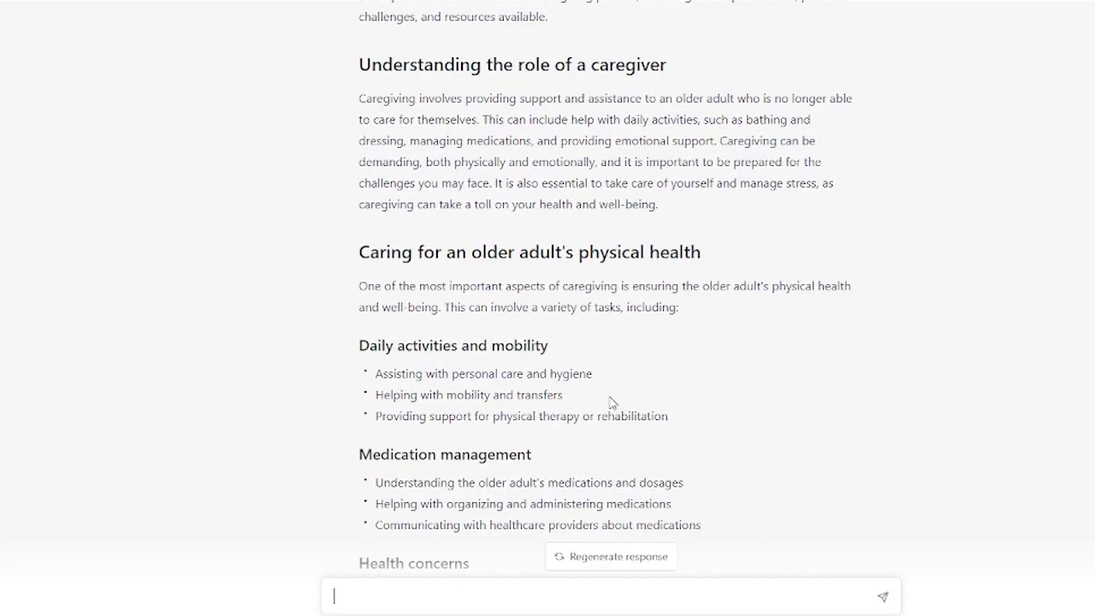
scroll(613, 392, down, 1)
scroll(614, 390, down, 1)
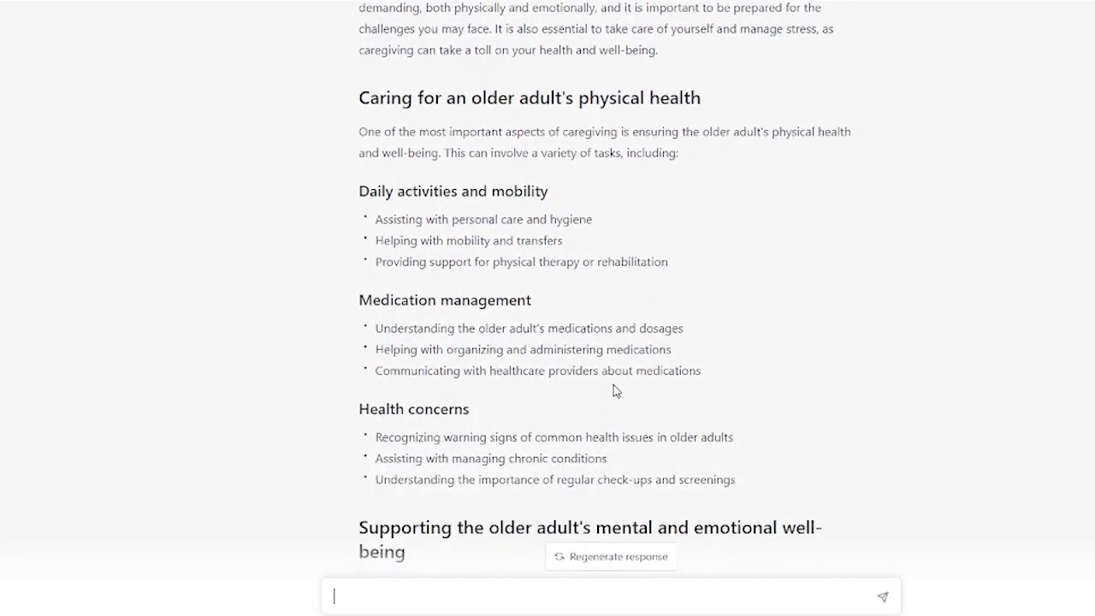
scroll(614, 391, down, 2)
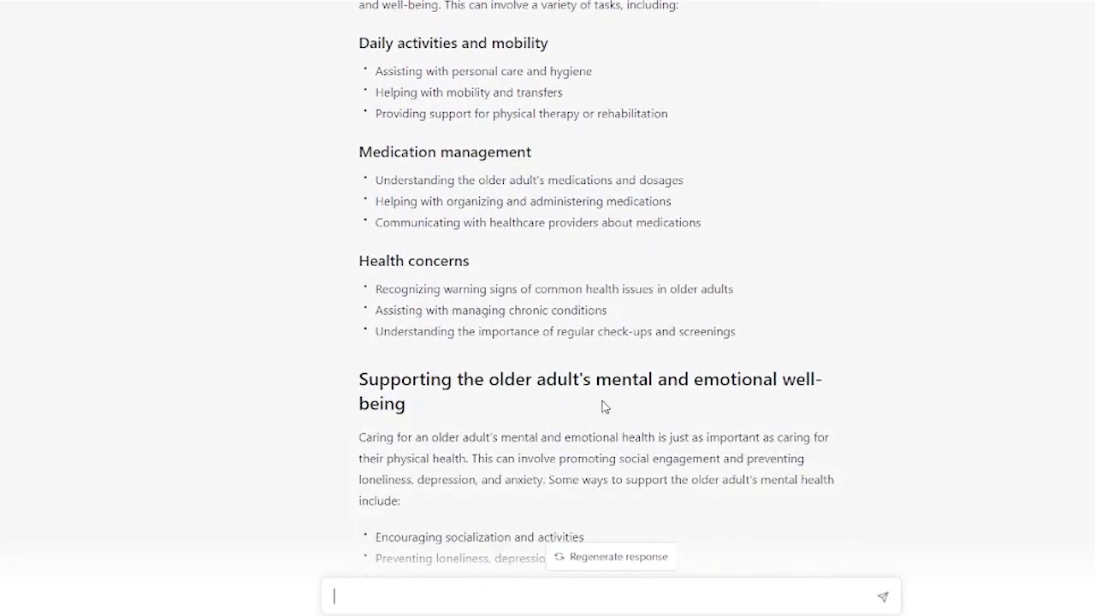
scroll(602, 404, down, 2)
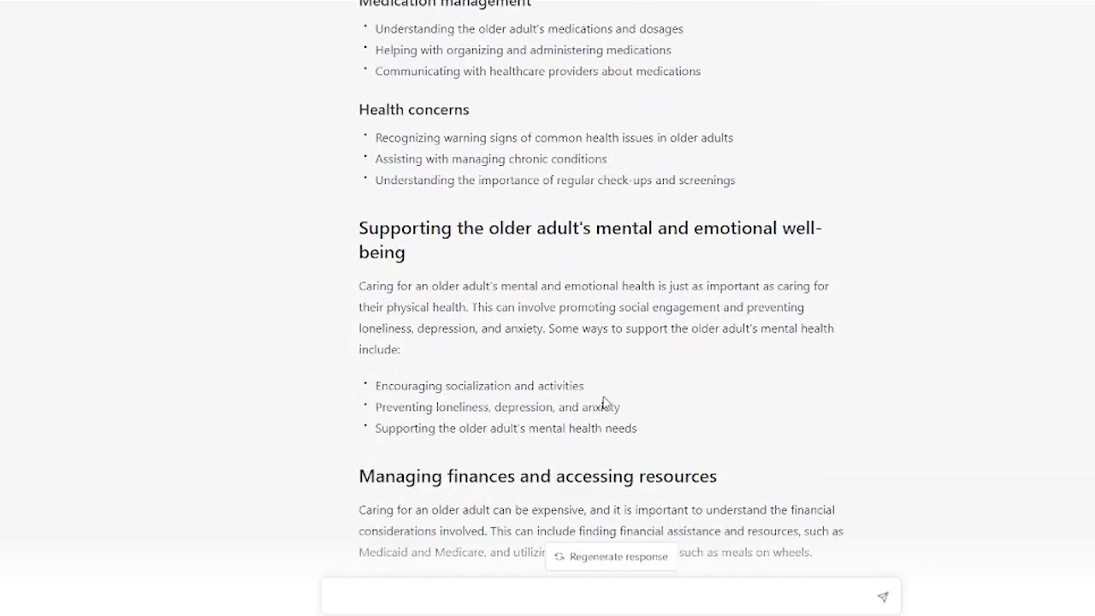
scroll(604, 398, down, 4)
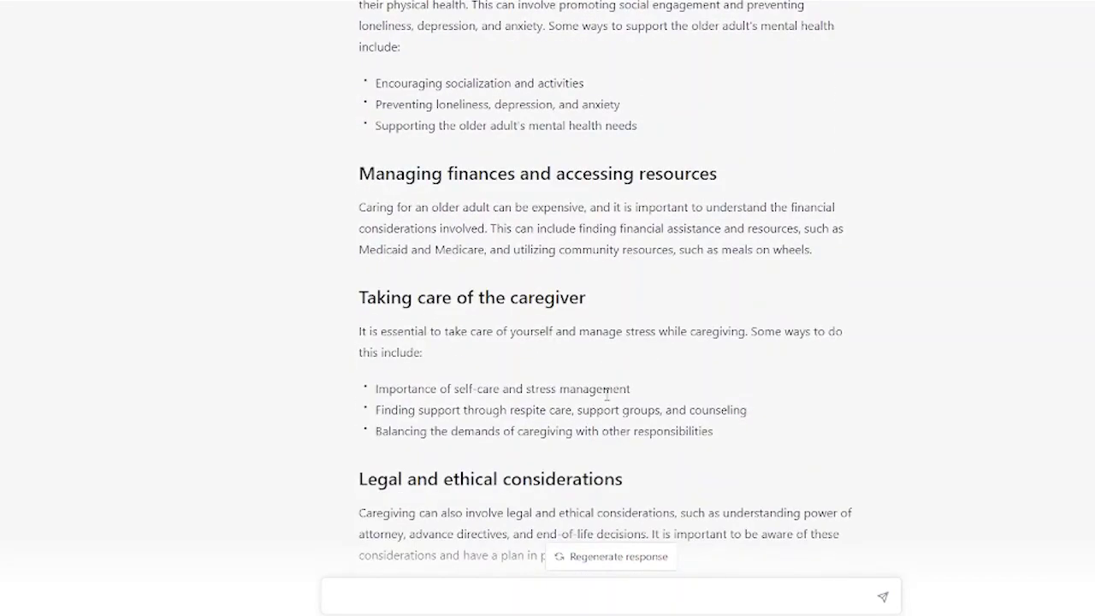
scroll(607, 392, down, 3)
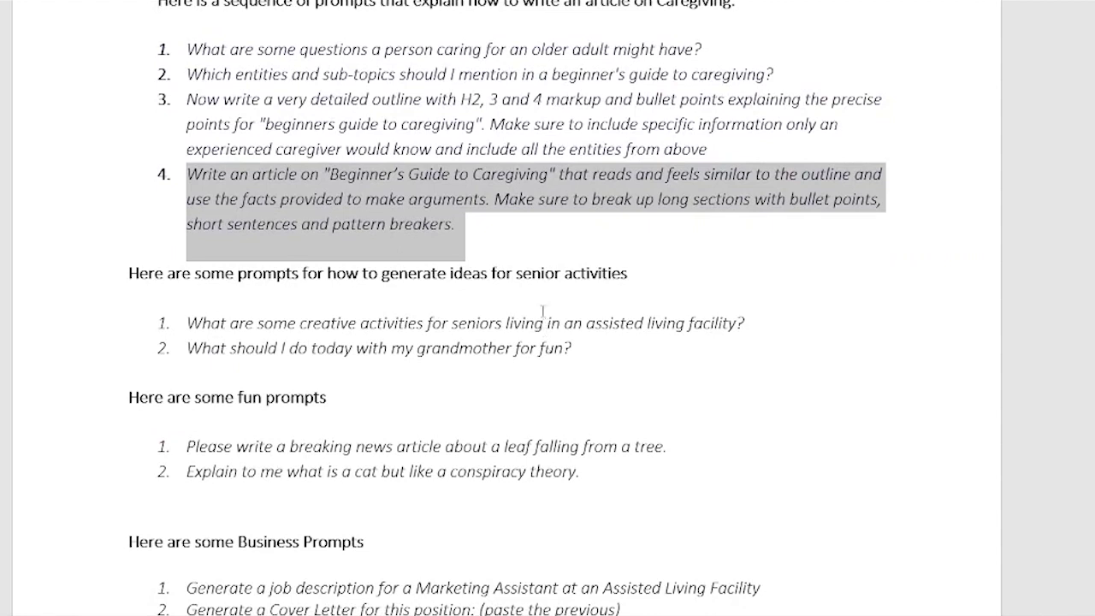
Copy the creative activities for assisted-living seniors prompt from Word and send it to ChatGPT.
triple_click(492, 328)
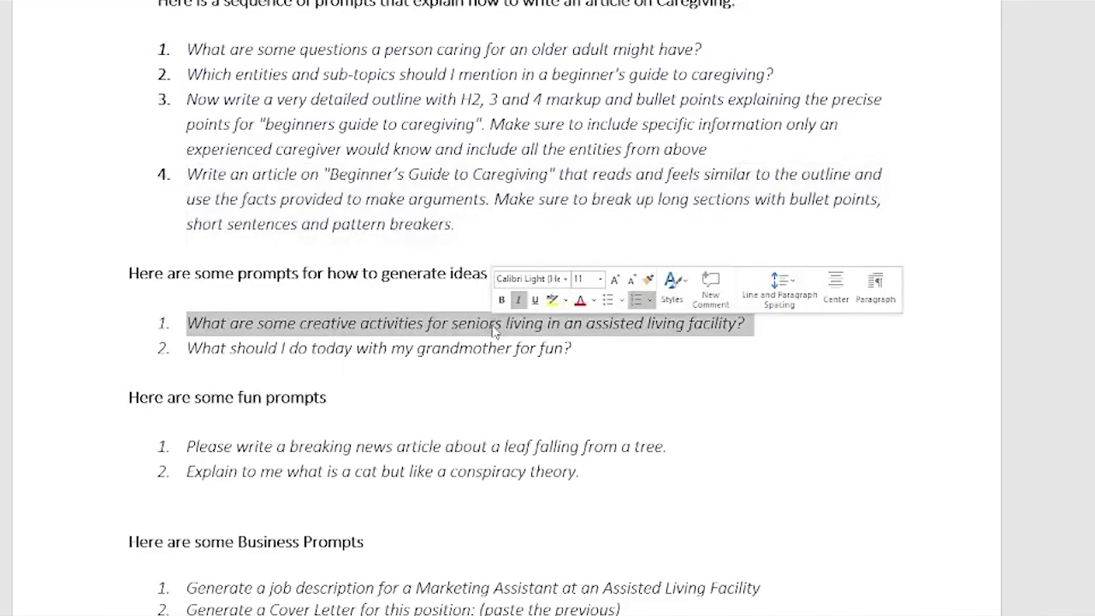
key(alt+Tab)
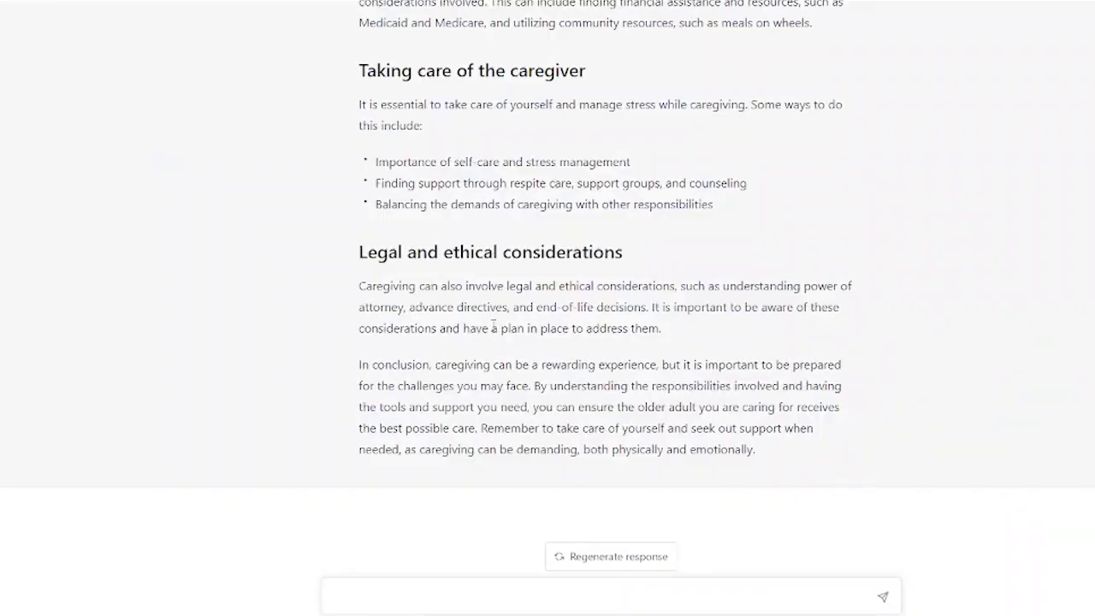
click(425, 596)
text(1. What are some creative activities for seniors living in an assisted living facility?)
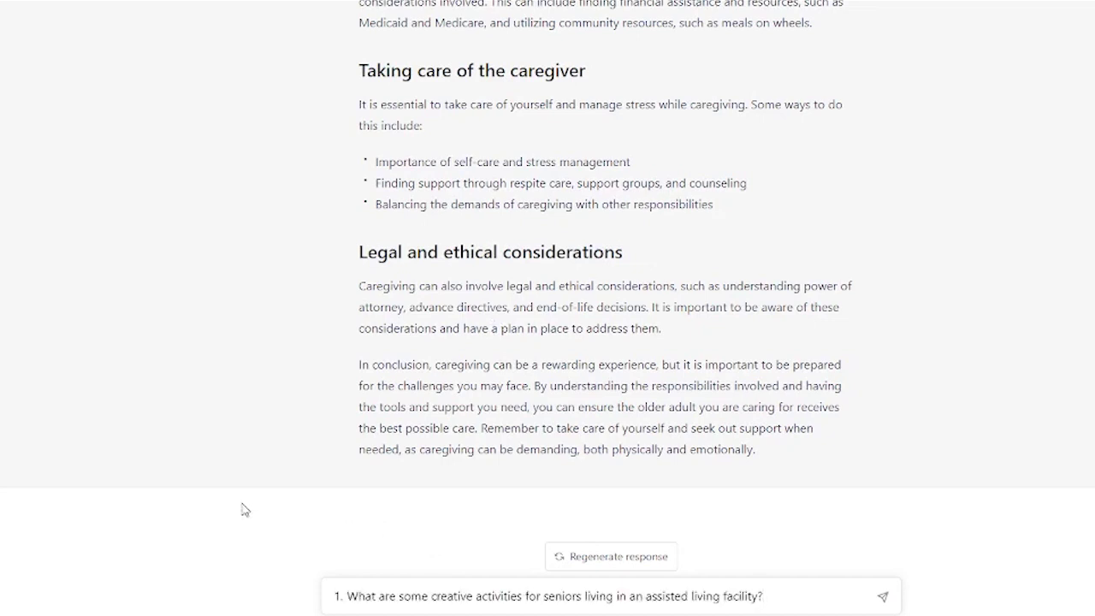
key(Return)
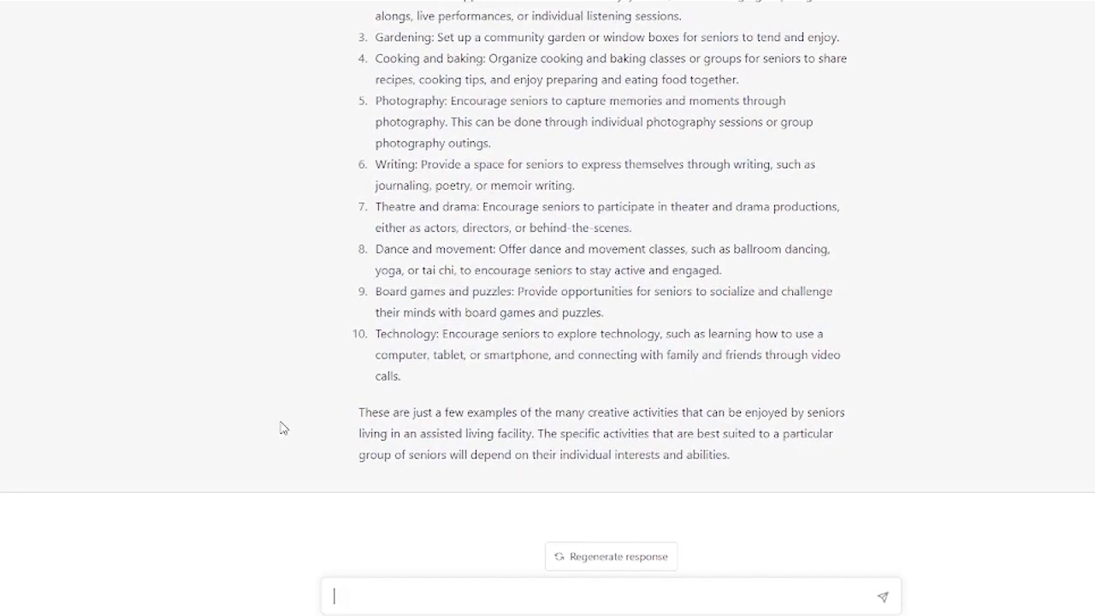
scroll(284, 428, up, 3)
scroll(284, 428, down, 3)
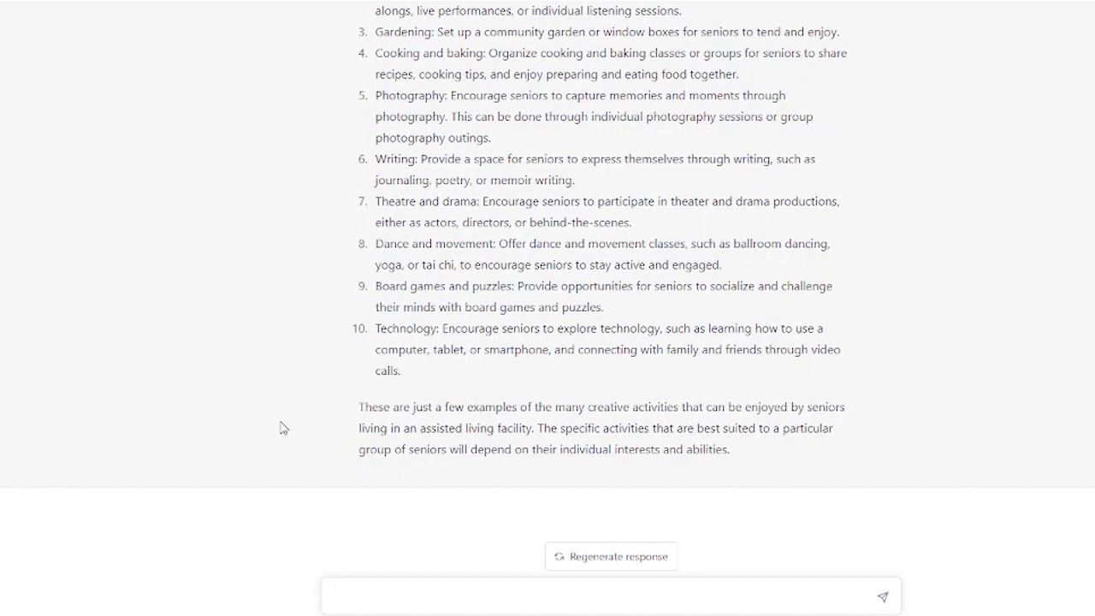
Copy the fun-things-to-do-with-grandmother prompt from Word and send it to ChatGPT.
key(alt+Tab)
triple_click(295, 325)
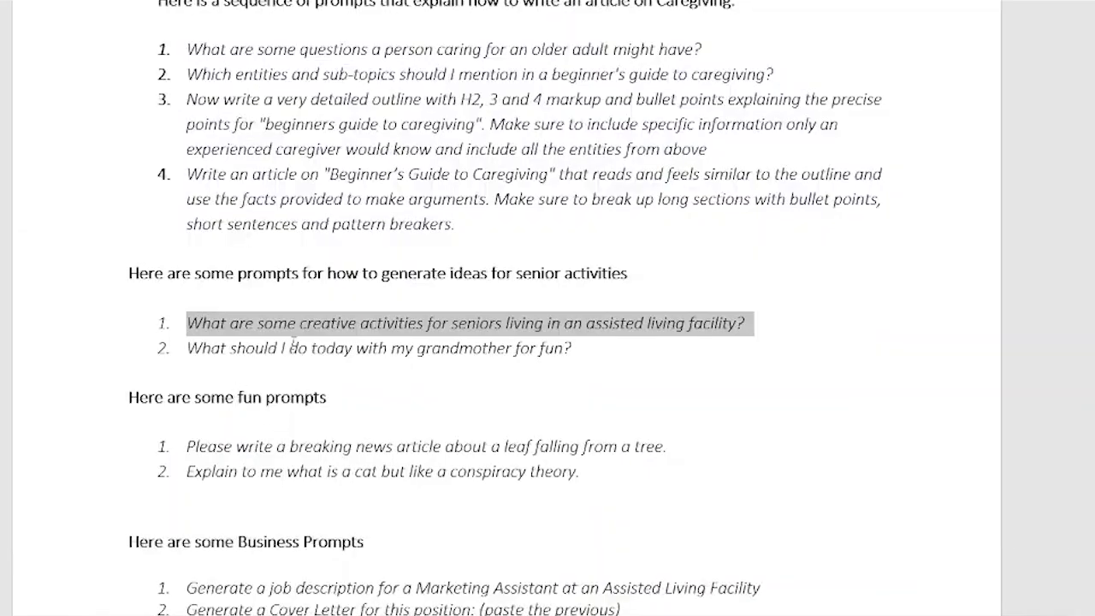
triple_click(315, 347)
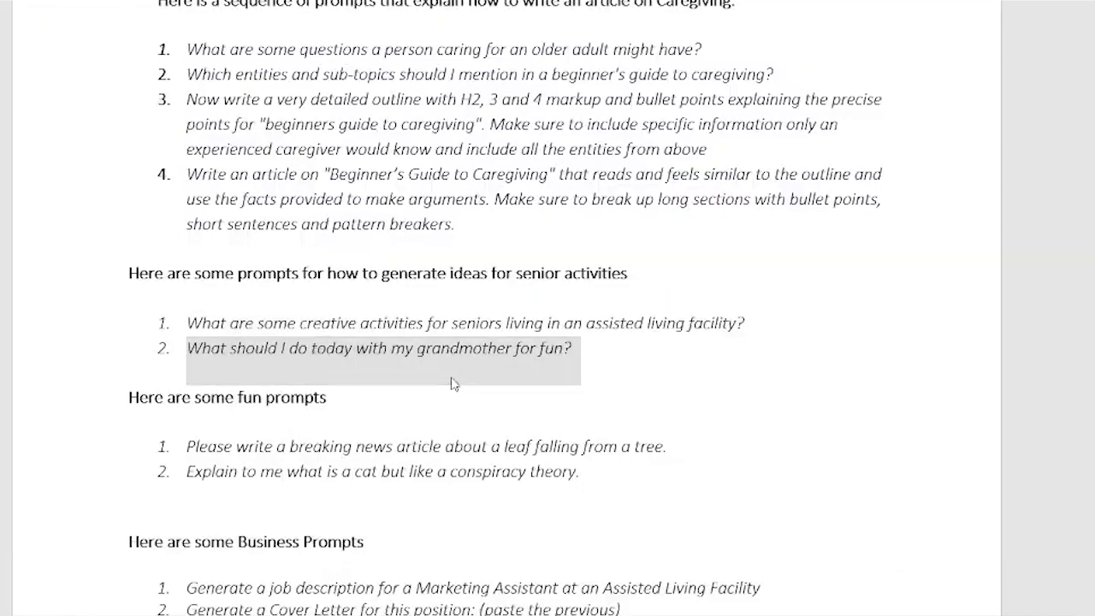
key(alt+Tab)
text(2. What should I do today with my grandmother for fun?)
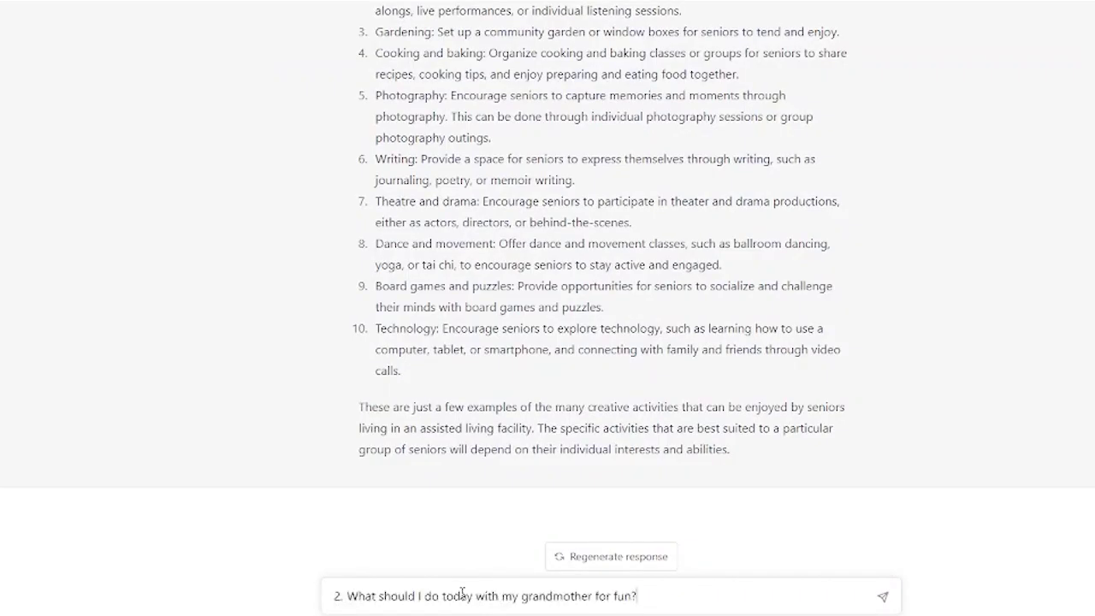
key(Return)
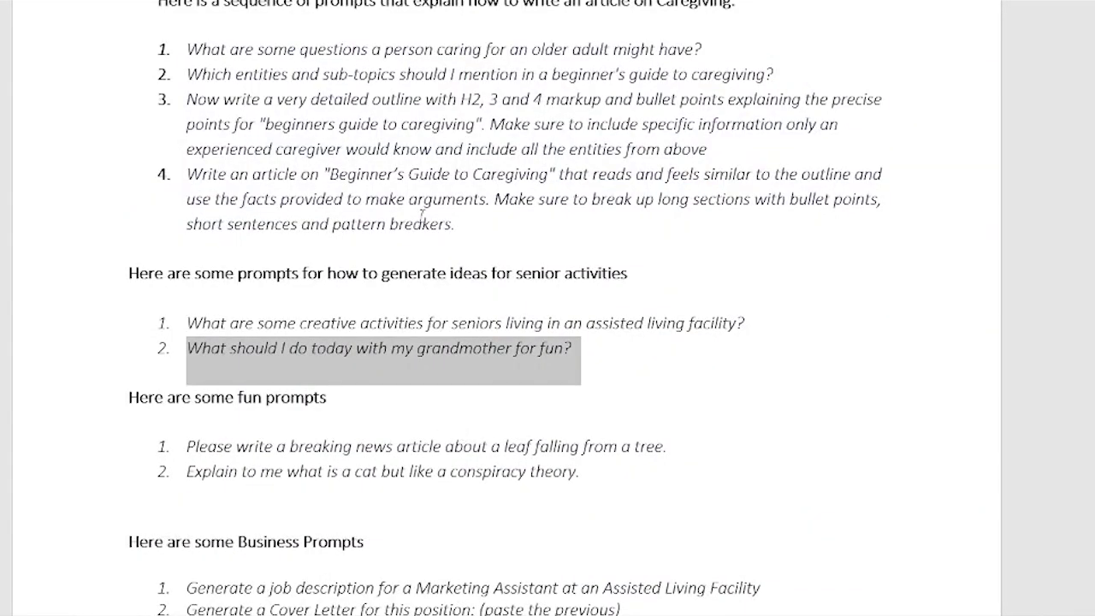
scroll(672, 370, down, 1)
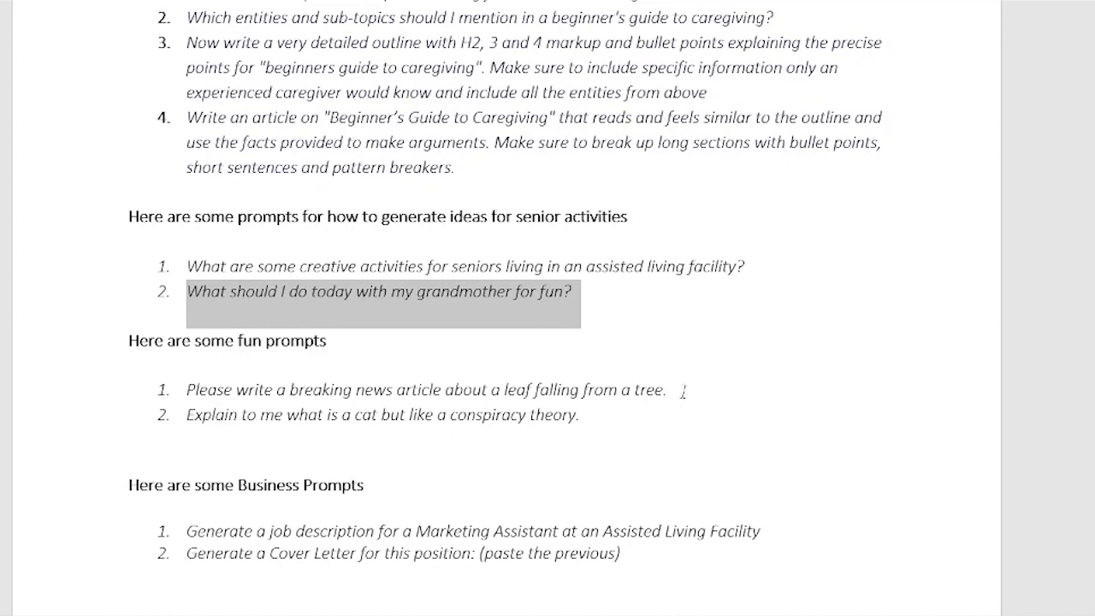
Copy the breaking news prompt about a leaf falling from a tree and send it to ChatGPT.
drag(680, 390, 173, 379)
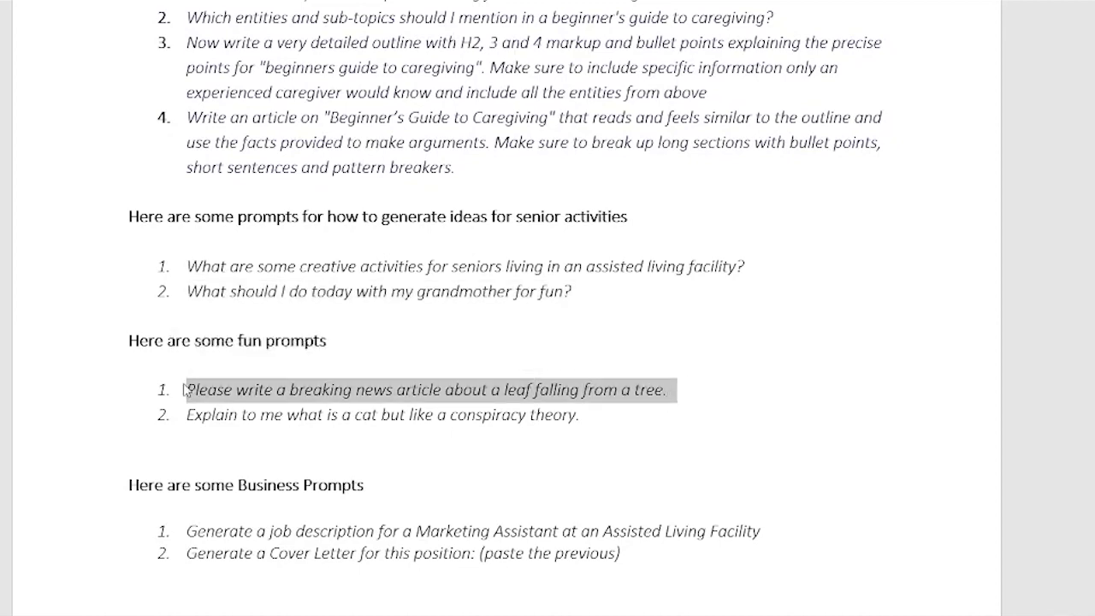
key(alt+Tab)
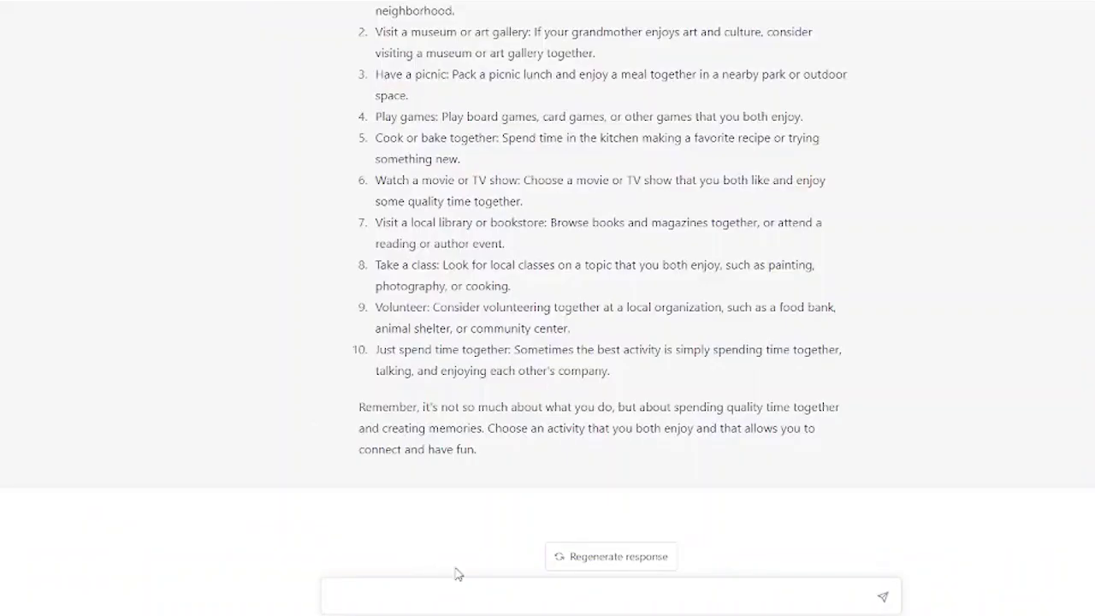
text(1. Please write a breaking news article about a leaf falling from a tree.)
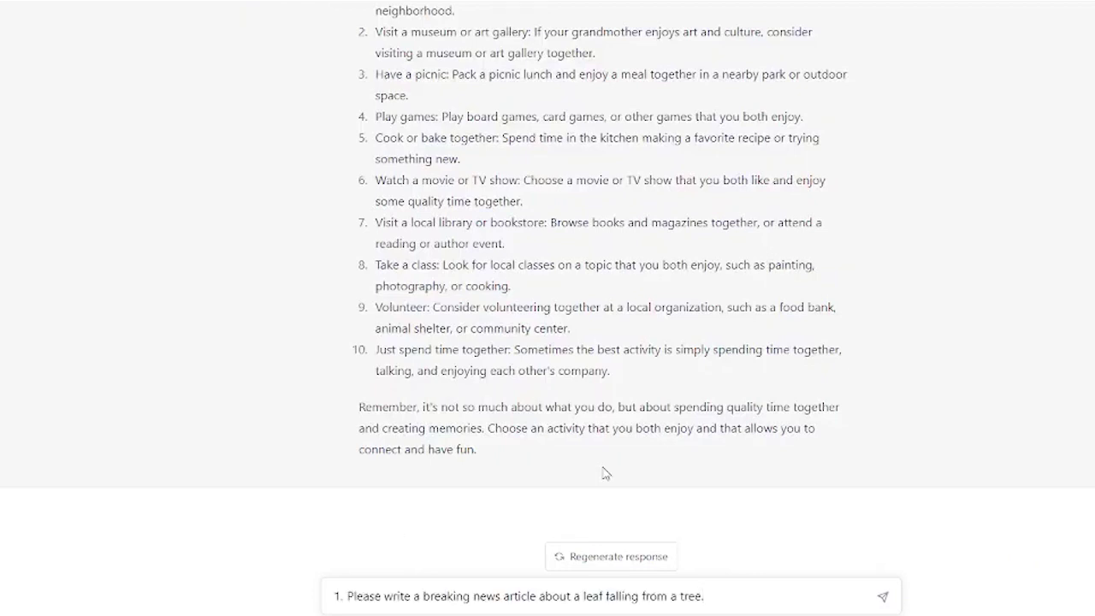
key(Return)
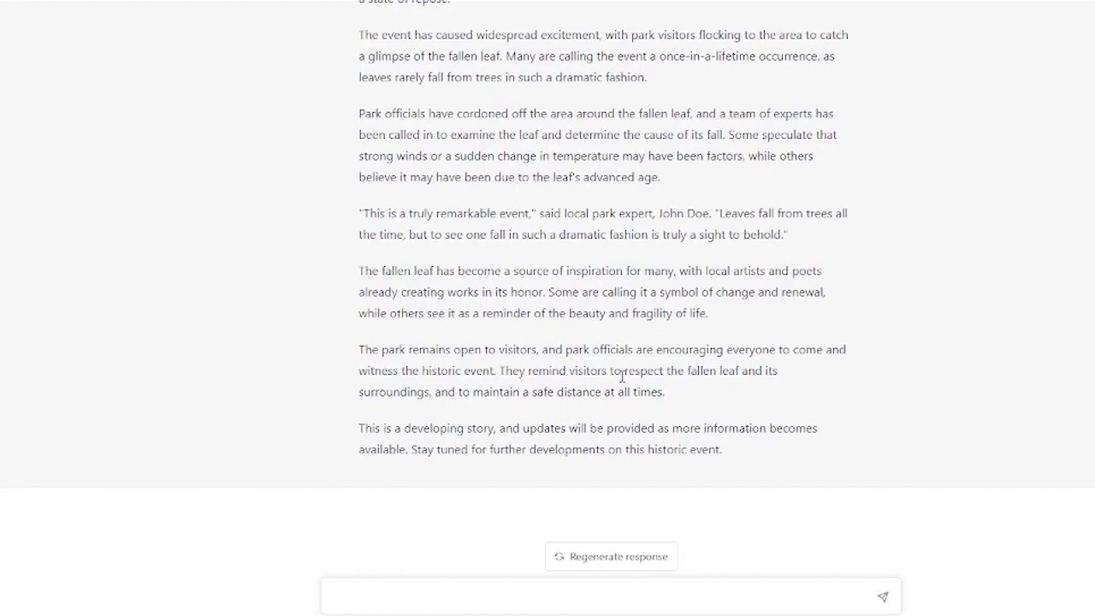
Copy the cat-explained-as-conspiracy-theory prompt from Word, send it, and return after the reply.
key(alt+Tab)
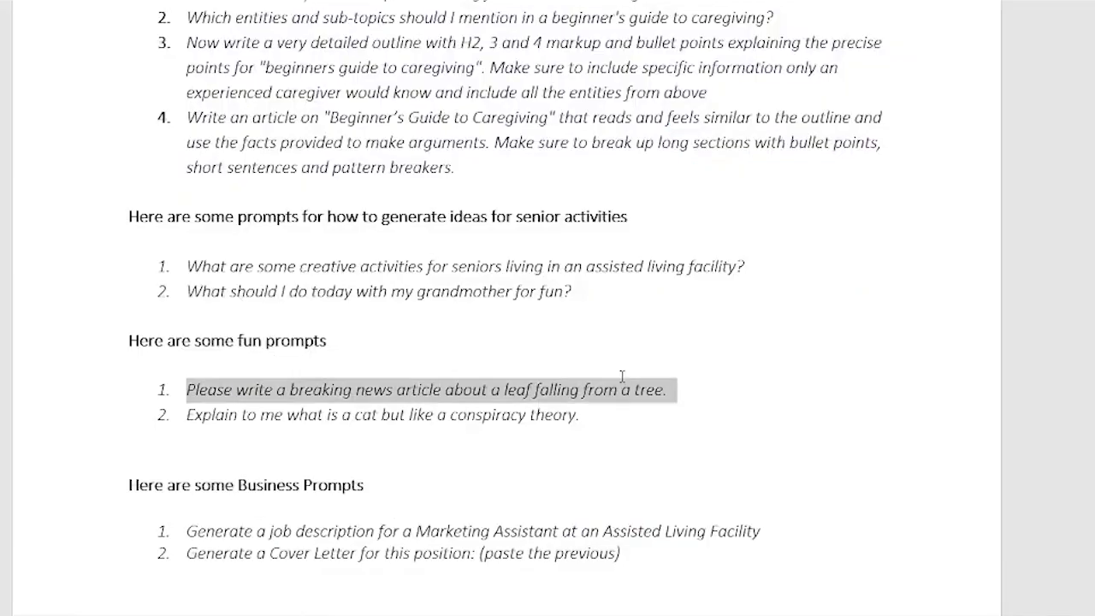
double_click(496, 415)
triple_click(496, 415)
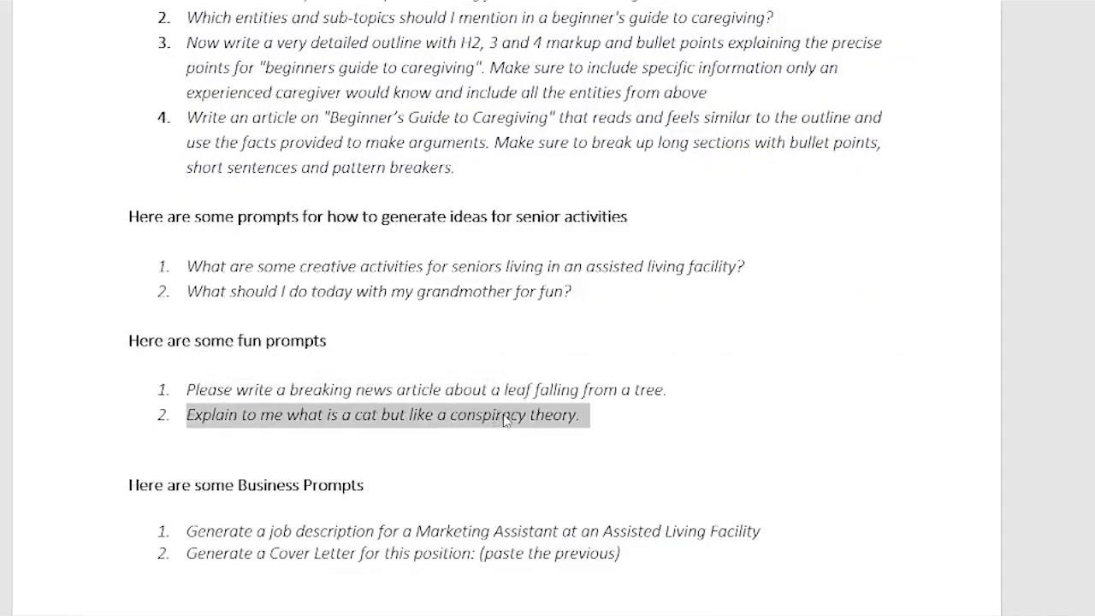
key(alt+Tab)
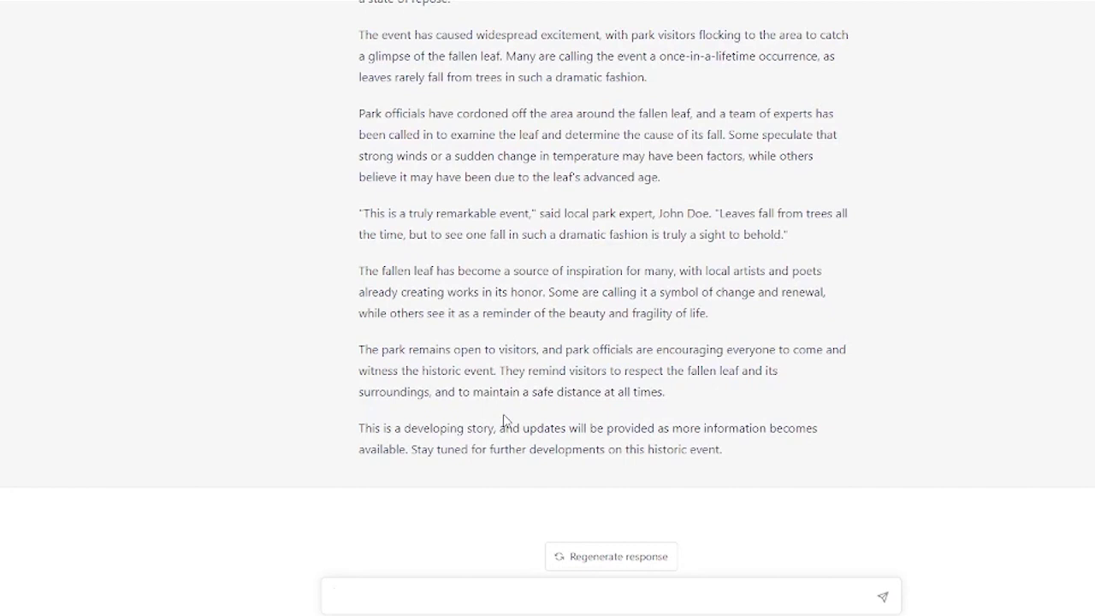
text(2. Explain to me what is a cat but like a conspiracy theory.)
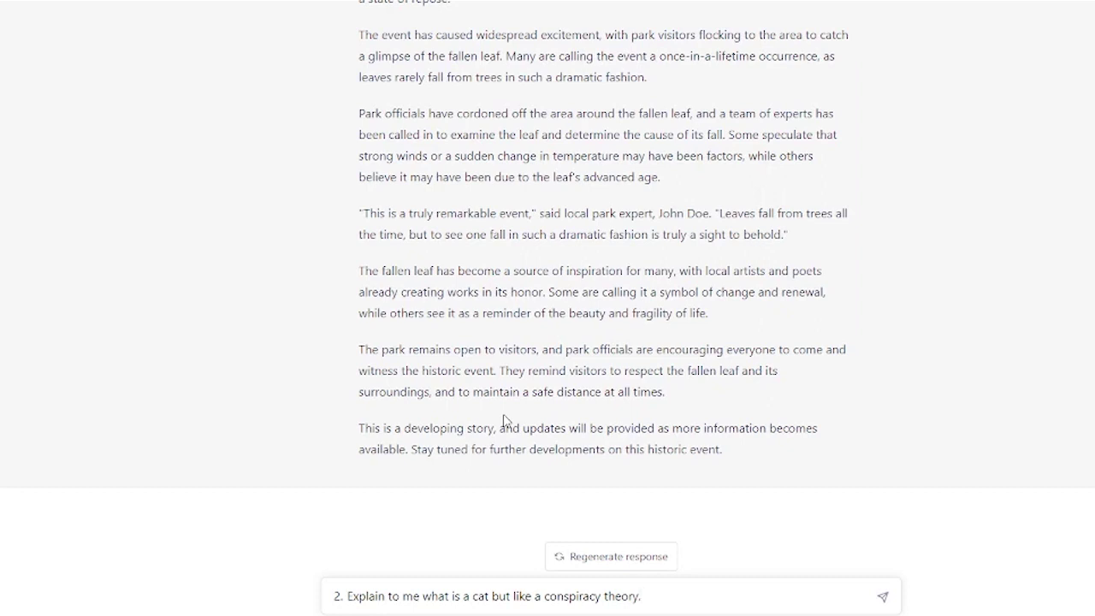
key(Return)
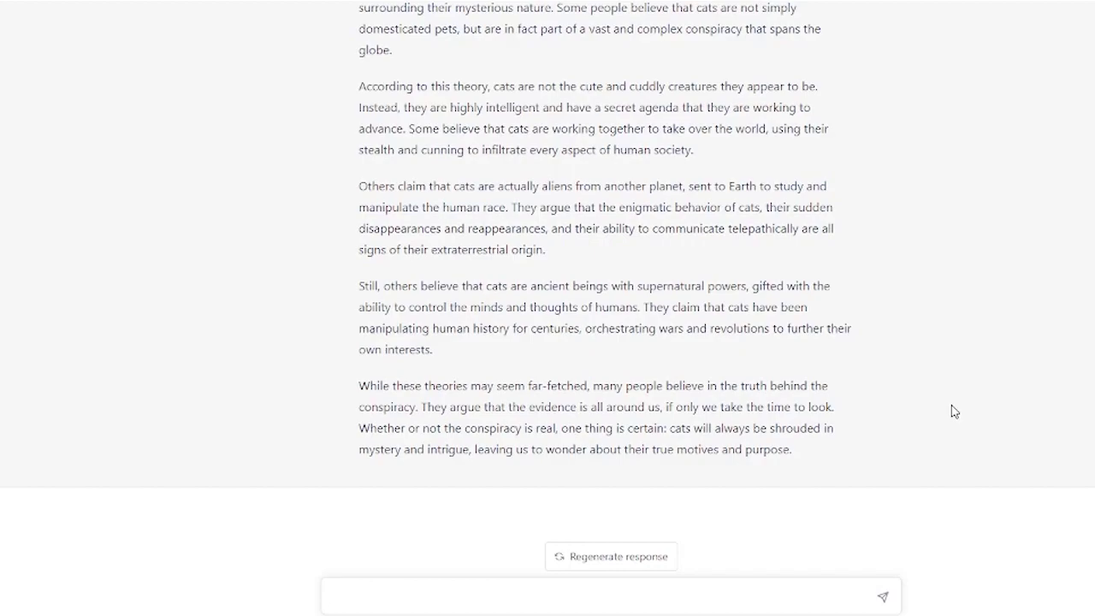
key(alt+Tab)
Scroll the prompts document down to the Business Prompts section.
scroll(924, 402, down, 3)
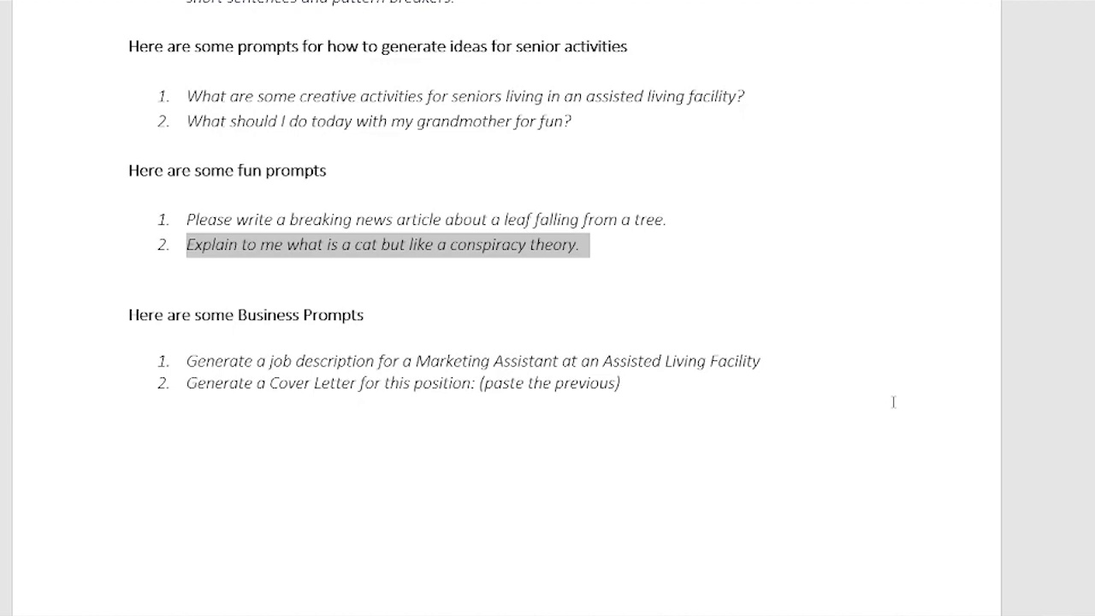
Paste the job description prompt, reword the employer as 'Avenidas an Assisted Living Facility in Palo Alto', and send.
triple_click(611, 363)
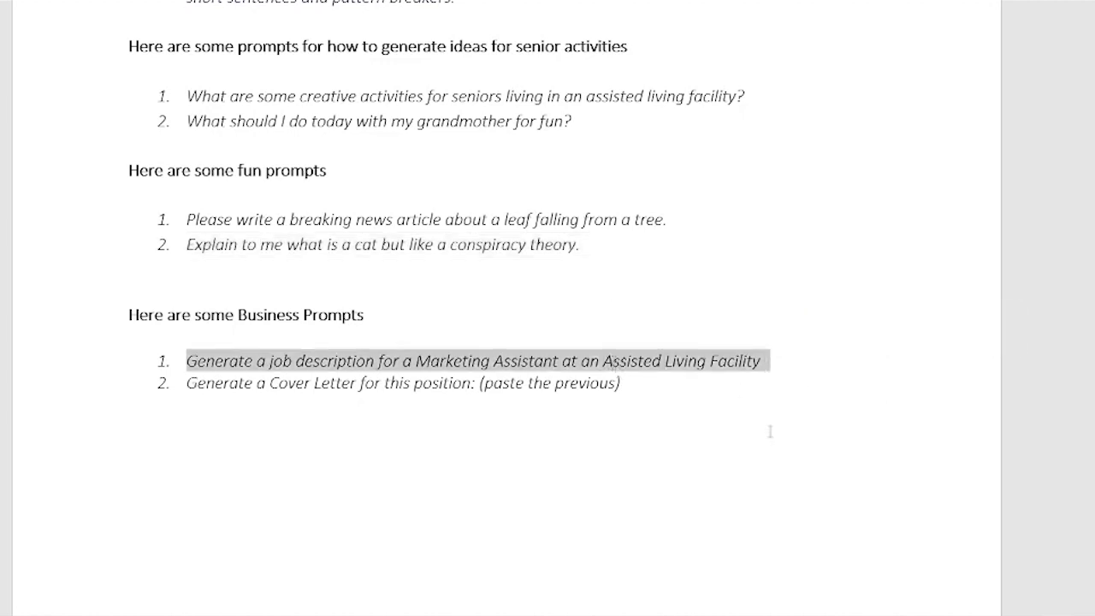
key(alt+Tab)
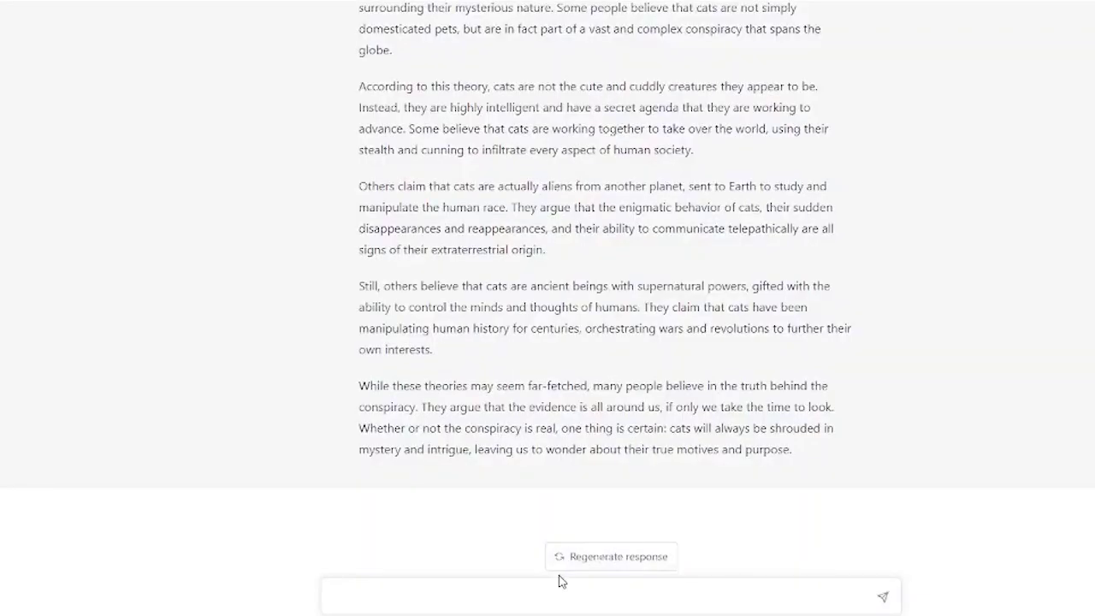
text(1. Generate a job description for a Marketing Assistant at an Assisted Living Facility)
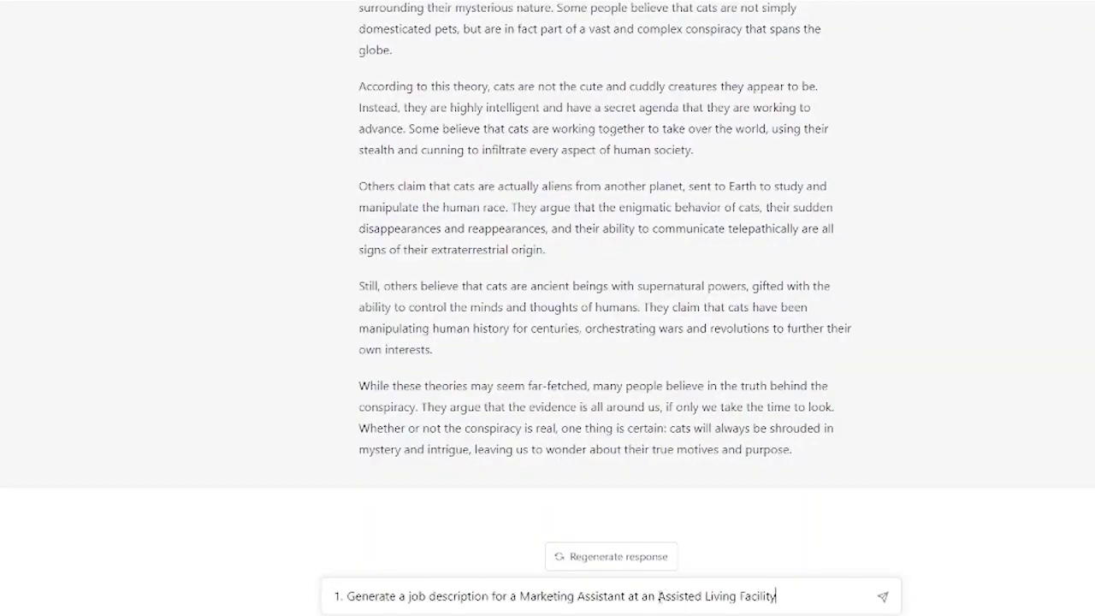
drag(659, 596, 784, 596)
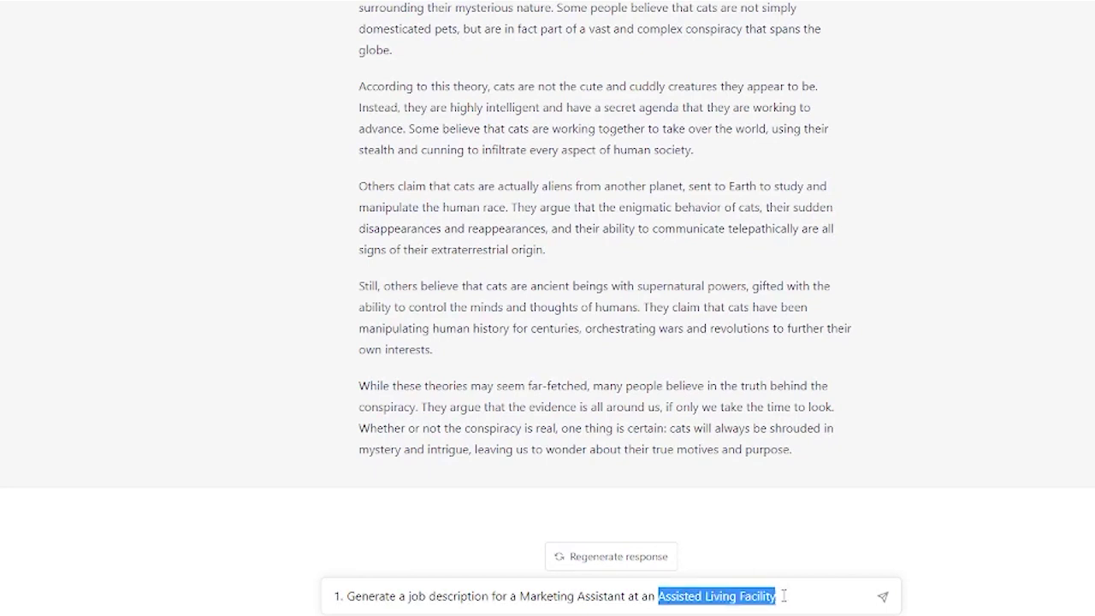
key(BackSpace)
key(BackSpace)
key(BackSpace)
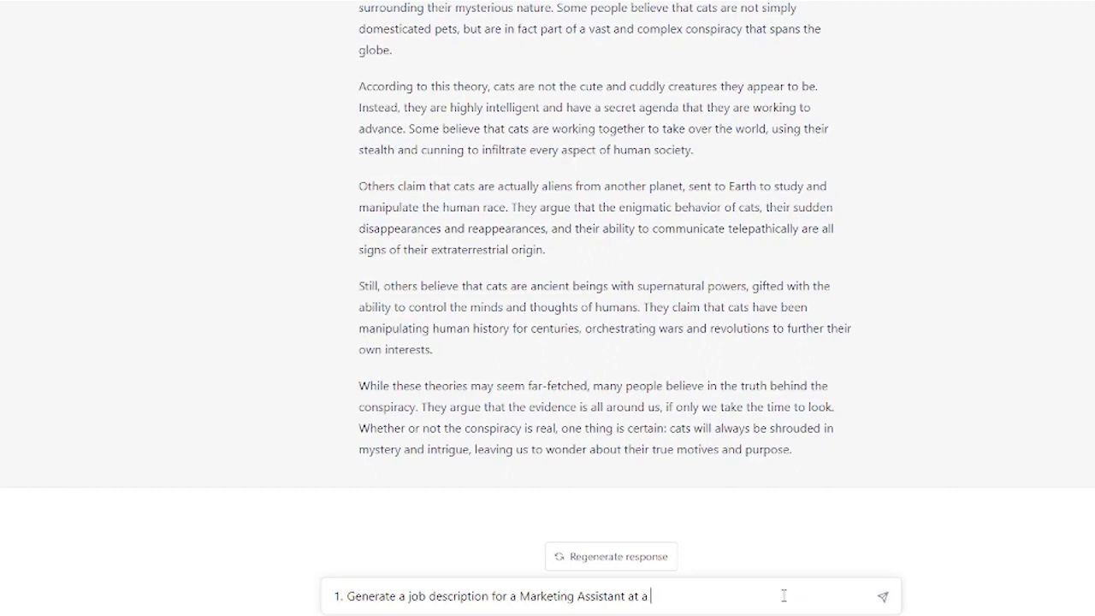
text(Avenidas an Assisted Li)
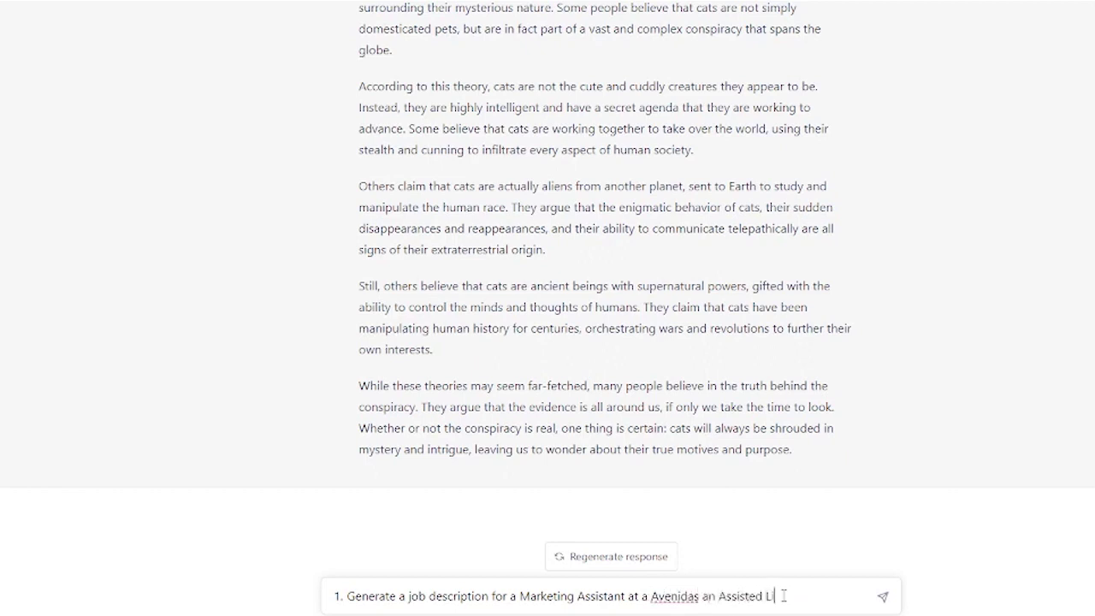
text(ving Facility in P)
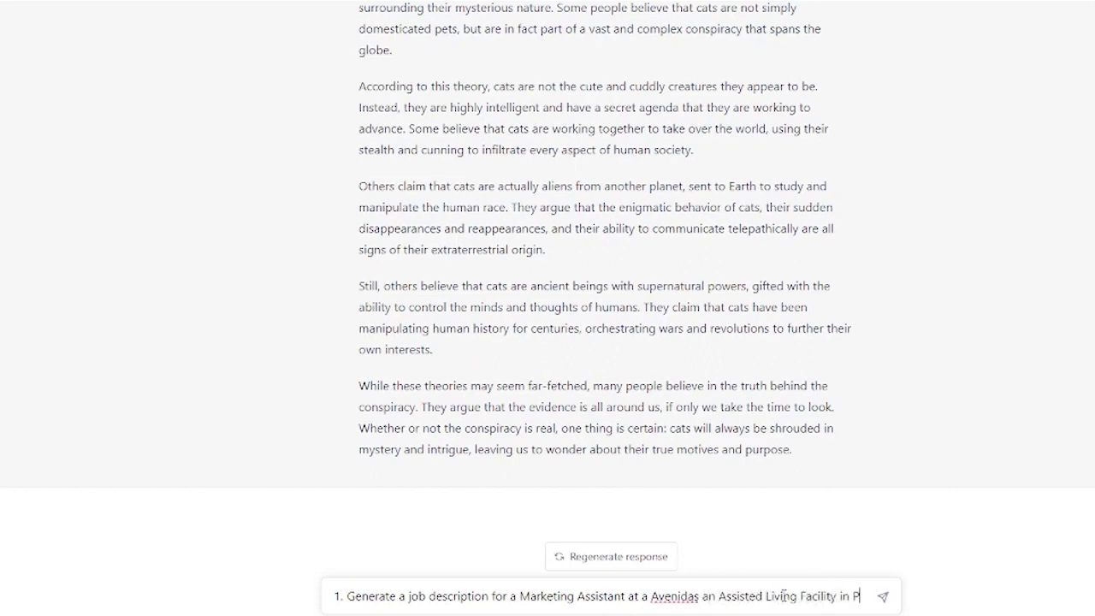
text(alo Alto)
key(Return)
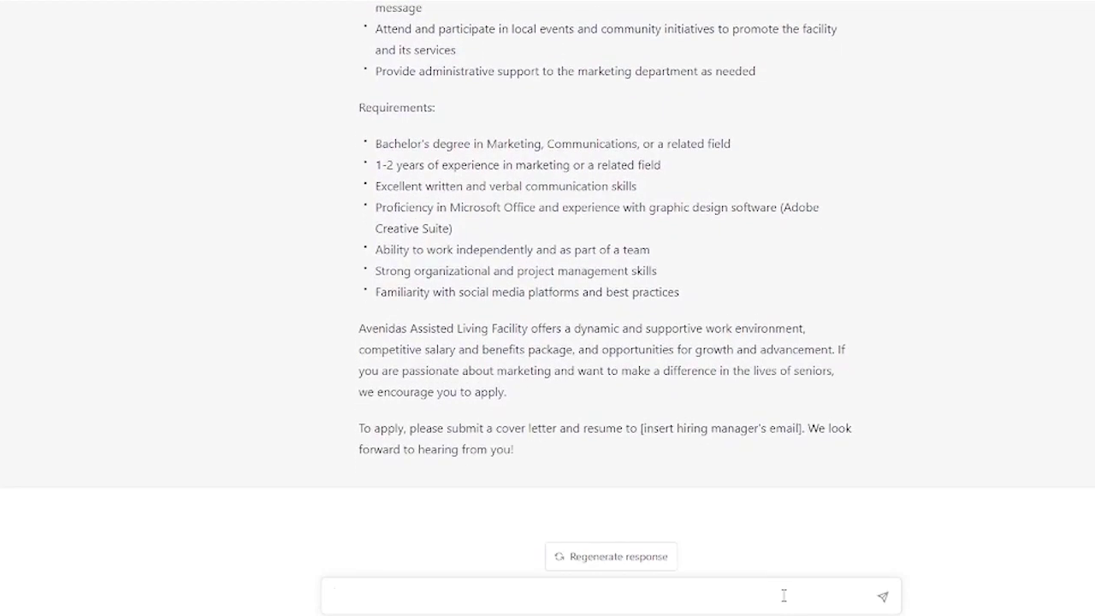
Scroll through the generated Avenidas Marketing Assistant posting's responsibilities and requirements.
scroll(448, 261, up, 5)
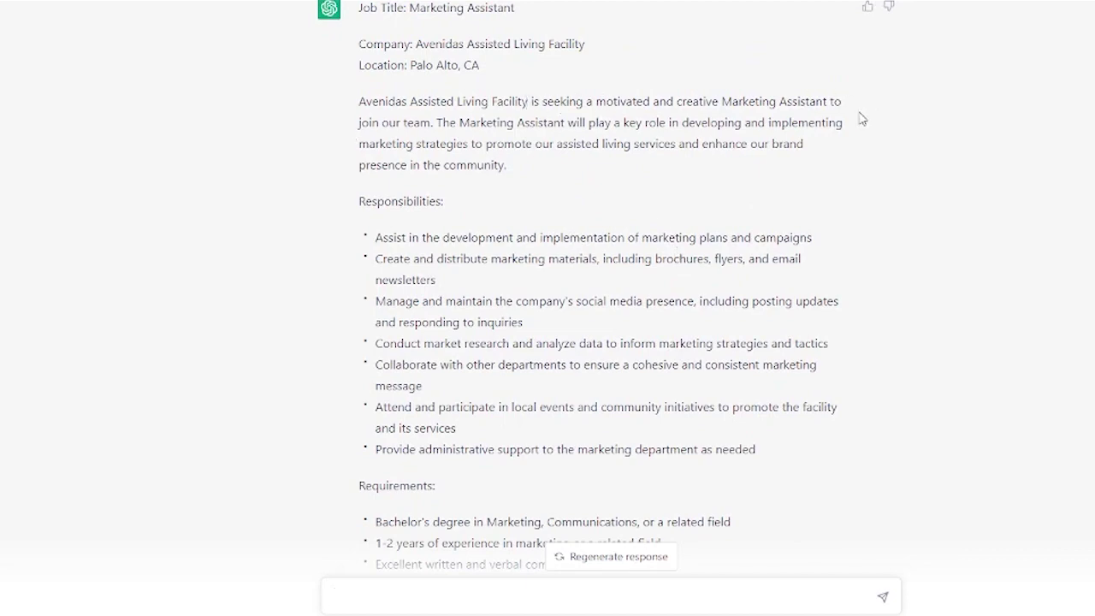
scroll(726, 100, down, 2)
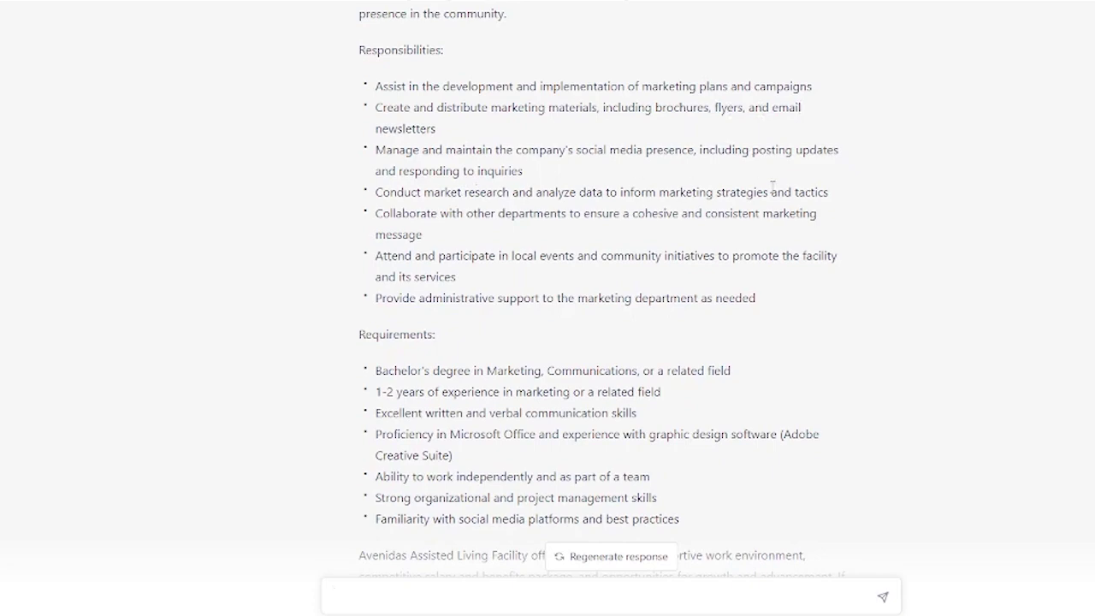
scroll(635, 298, down, 2)
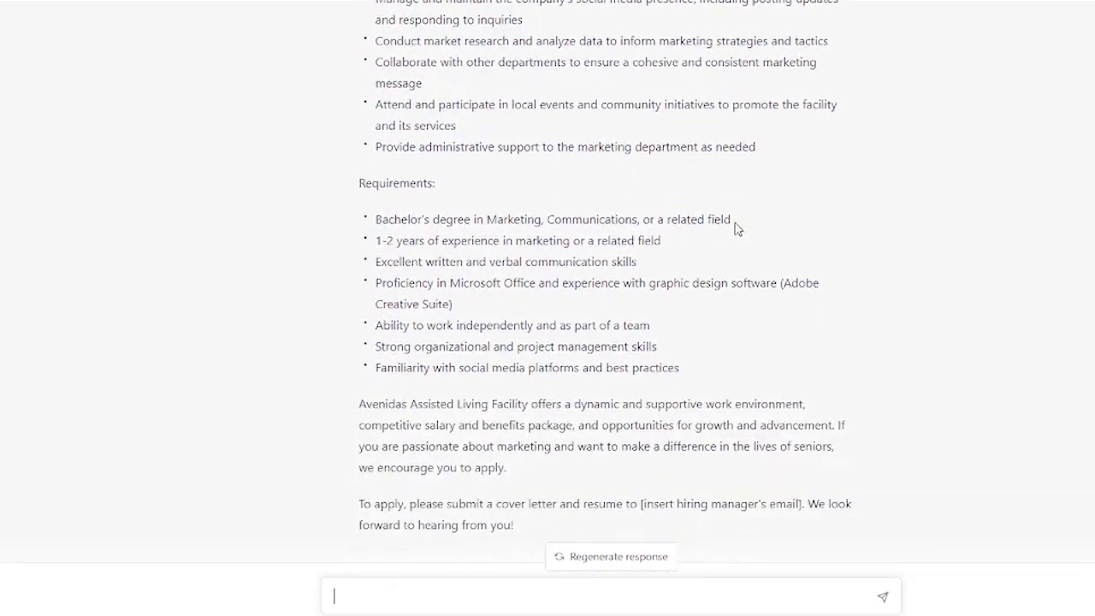
scroll(598, 243, down, 1)
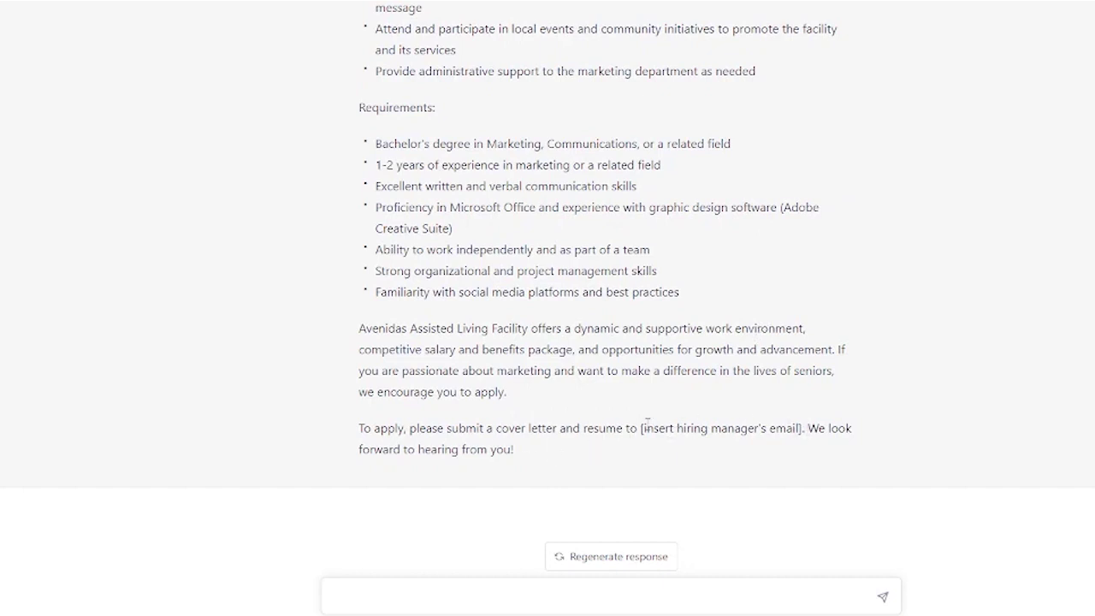
scroll(626, 386, up, 1)
scroll(623, 384, down, 1)
Copy the cover letter prompt from the Word document into a new ChatGPT message.
drag(519, 427, 497, 300)
scroll(376, 325, up, 6)
click(497, 298)
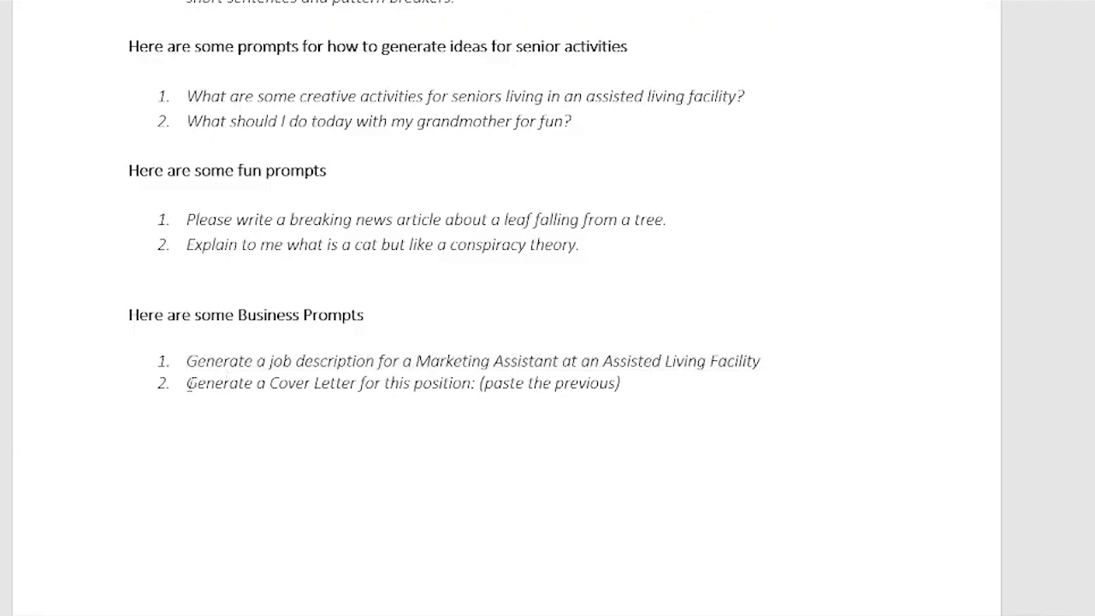
drag(187, 383, 477, 382)
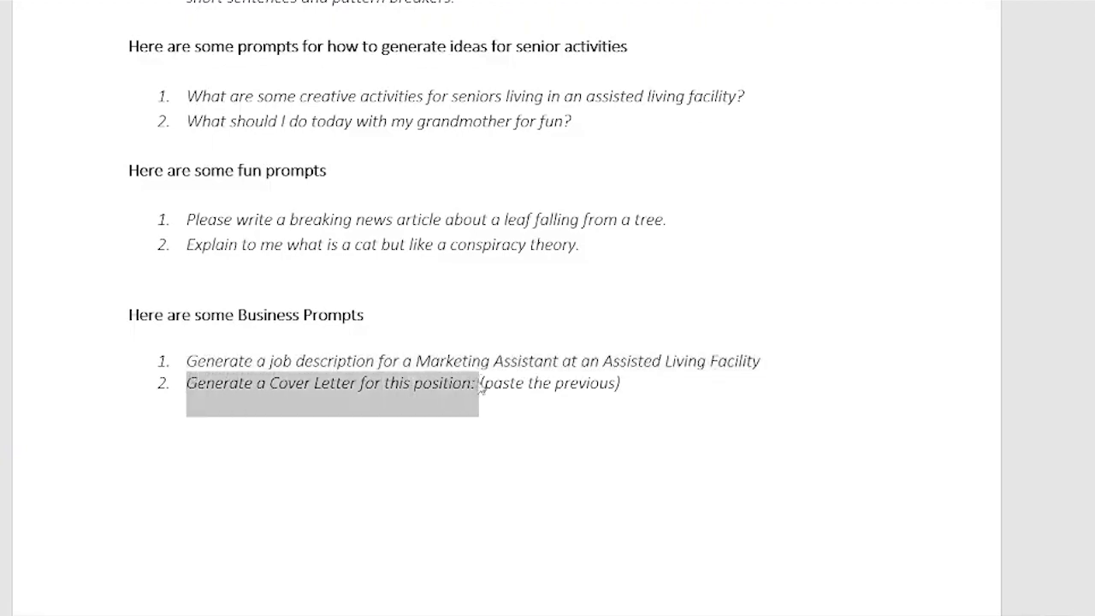
key(alt+Tab)
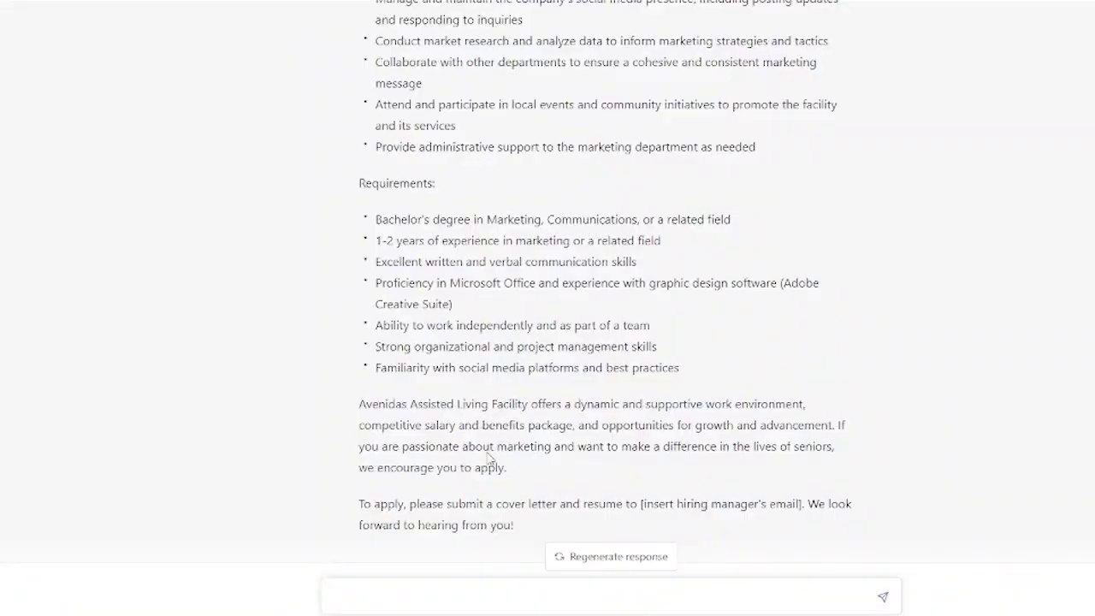
scroll(489, 464, down, 1)
click(453, 589)
text(2. Generate a Cover Letter for this position:)
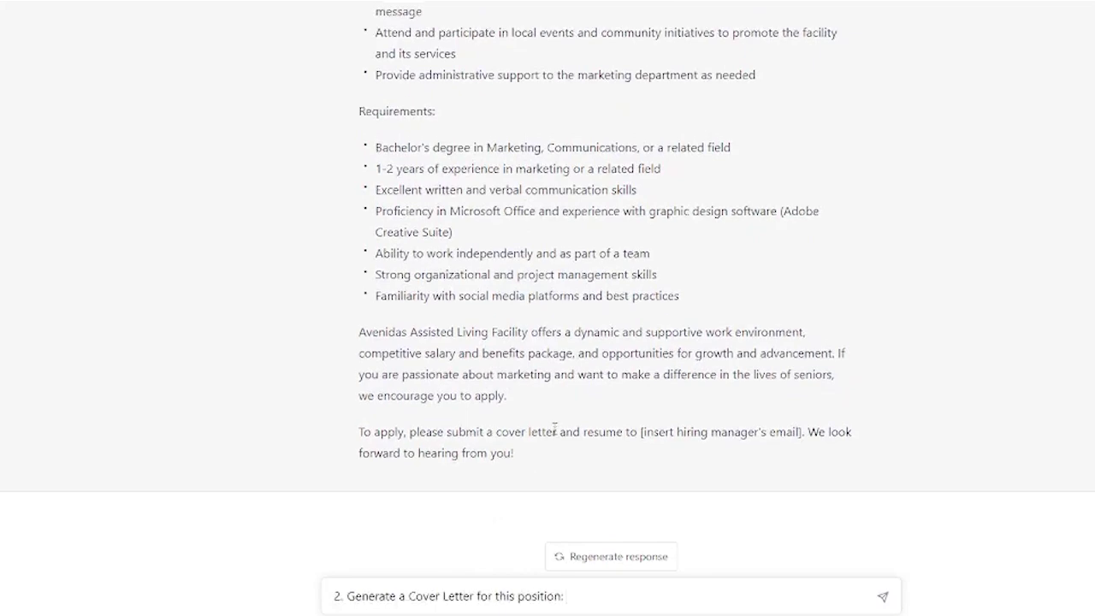
Append the full Marketing Assistant job description after the prompt and send the request.
scroll(548, 479, up, 1)
drag(523, 532, 360, 7)
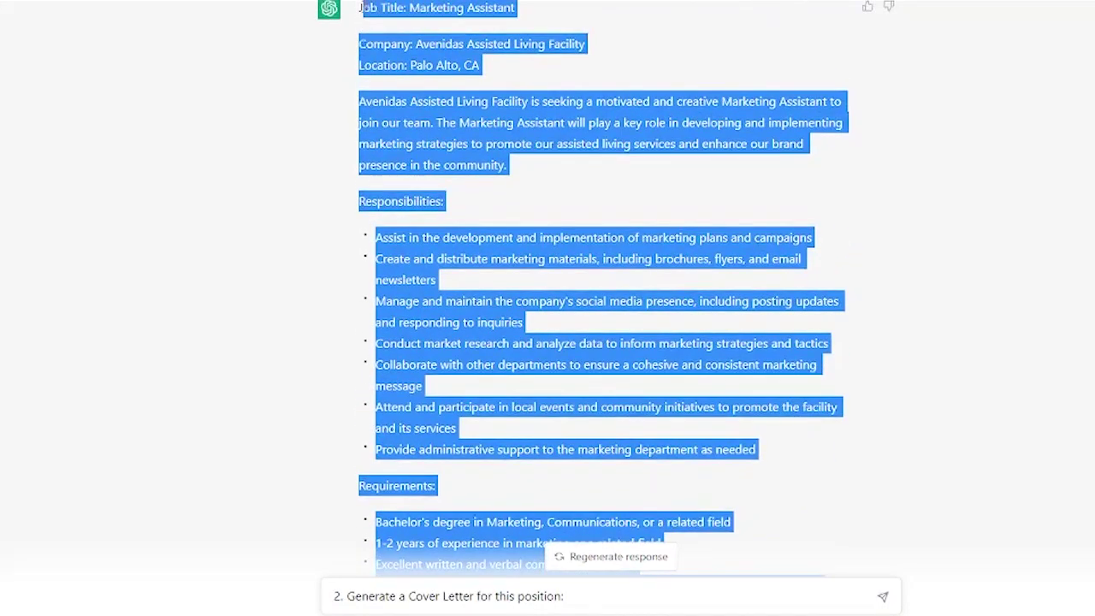
click(611, 592)
key(ctrl+v)
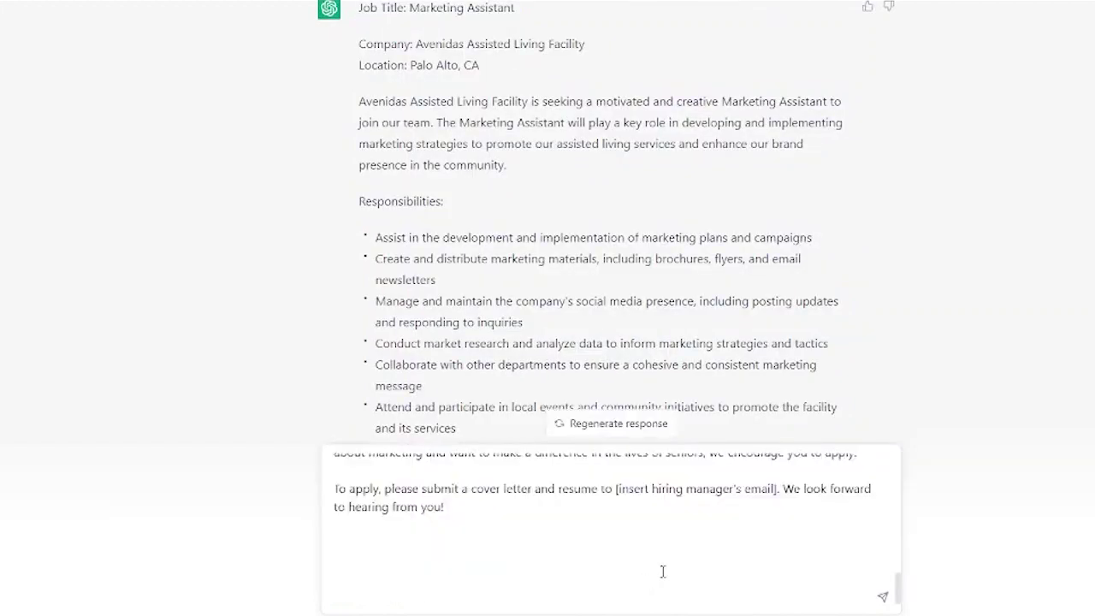
scroll(662, 571, up, 2)
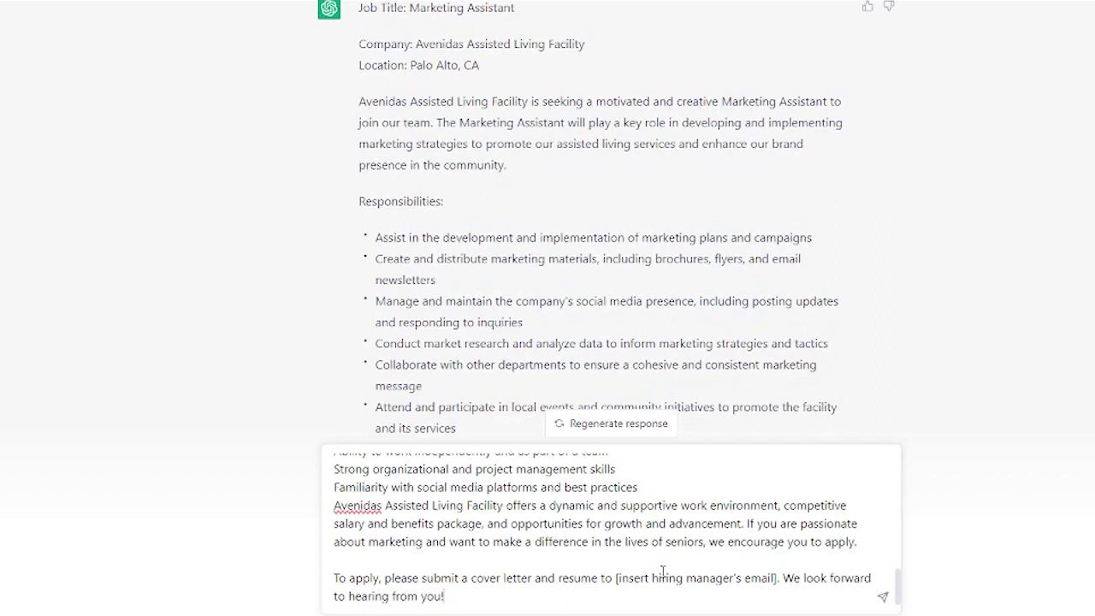
key(Return)
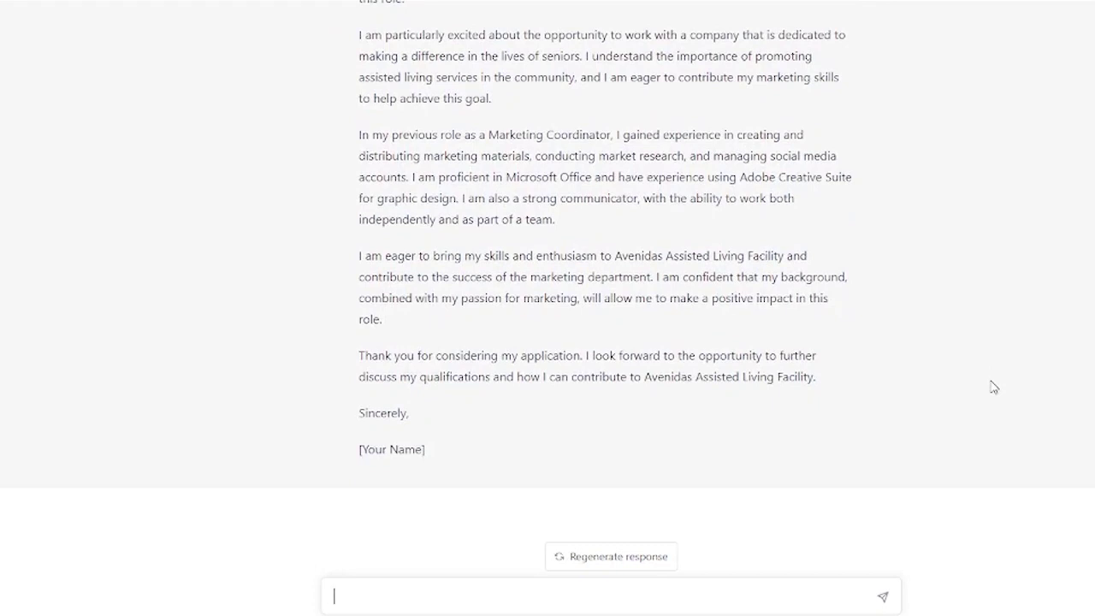
Scroll up through the generated cover letter addressed to the hiring manager.
scroll(561, 337, up, 1)
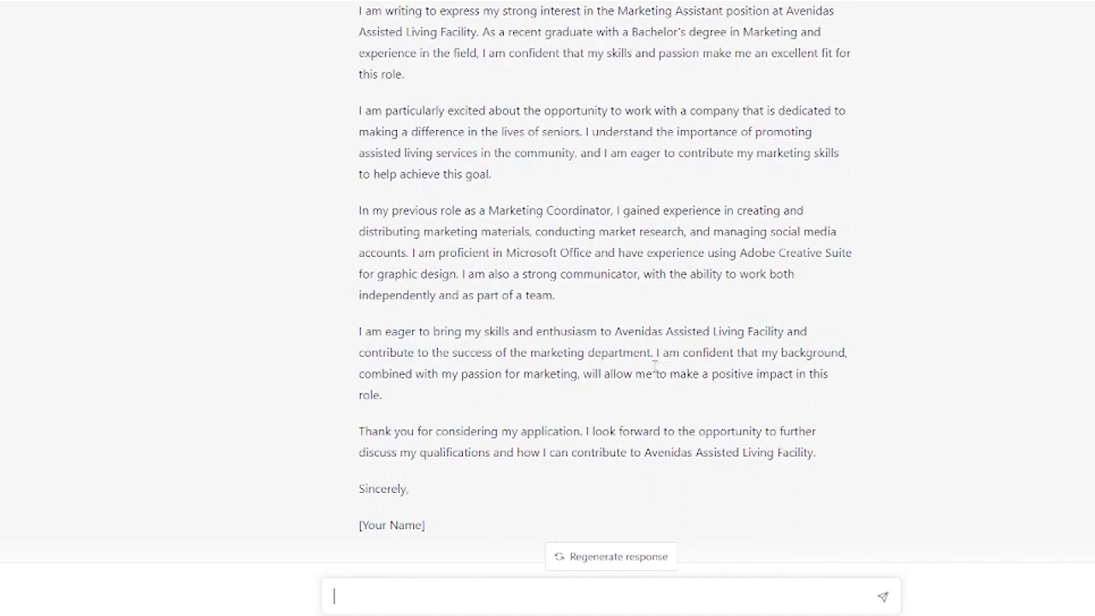
scroll(654, 366, up, 5)
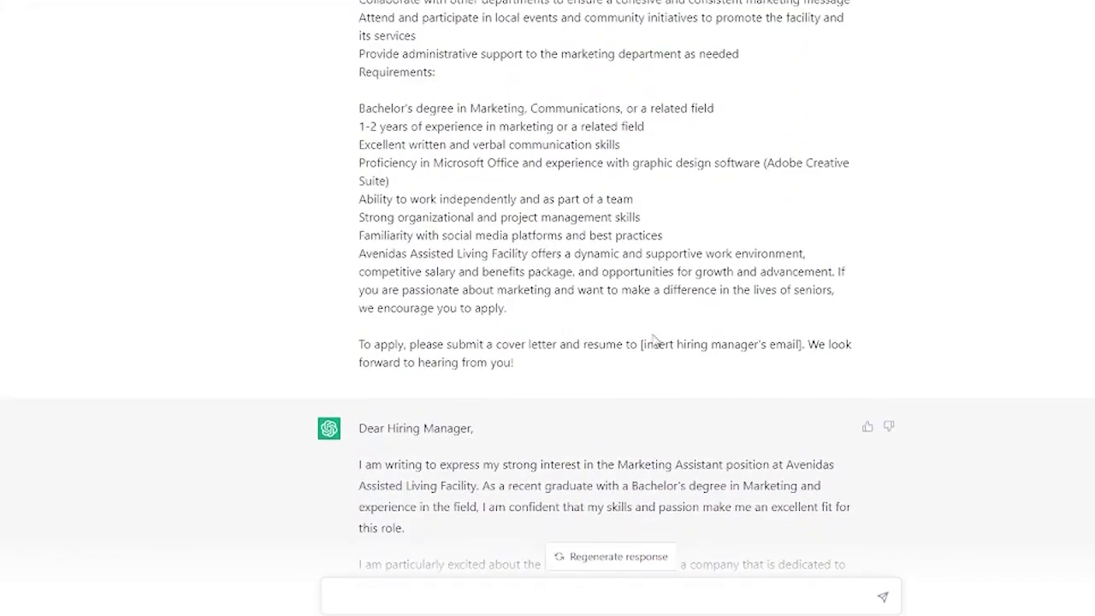
scroll(658, 329, down, 3)
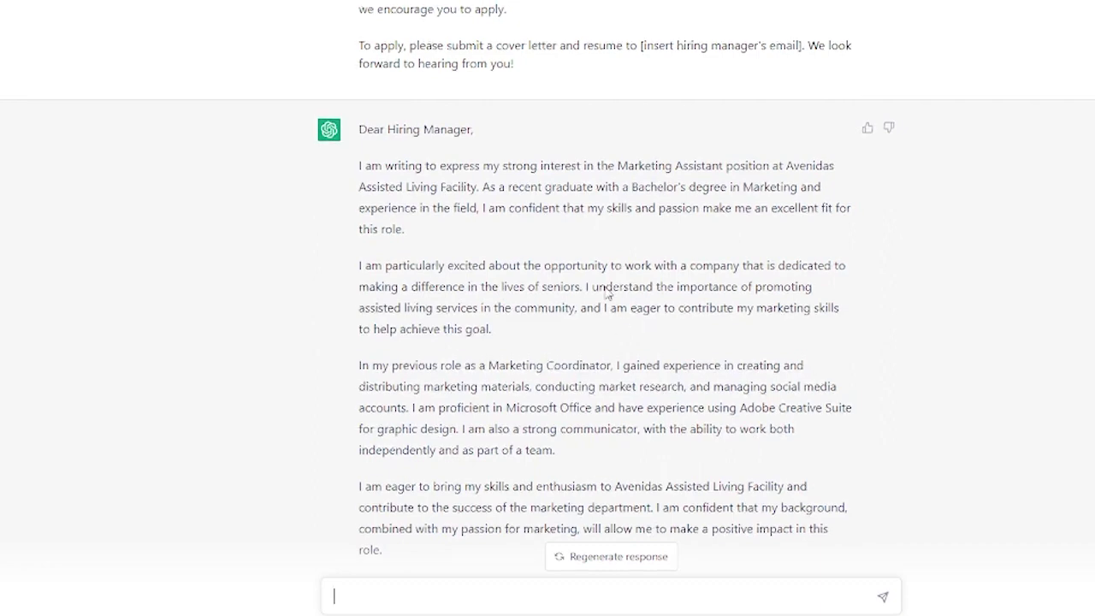
scroll(607, 291, up, 2)
scroll(595, 105, up, 1)
scroll(595, 104, up, 4)
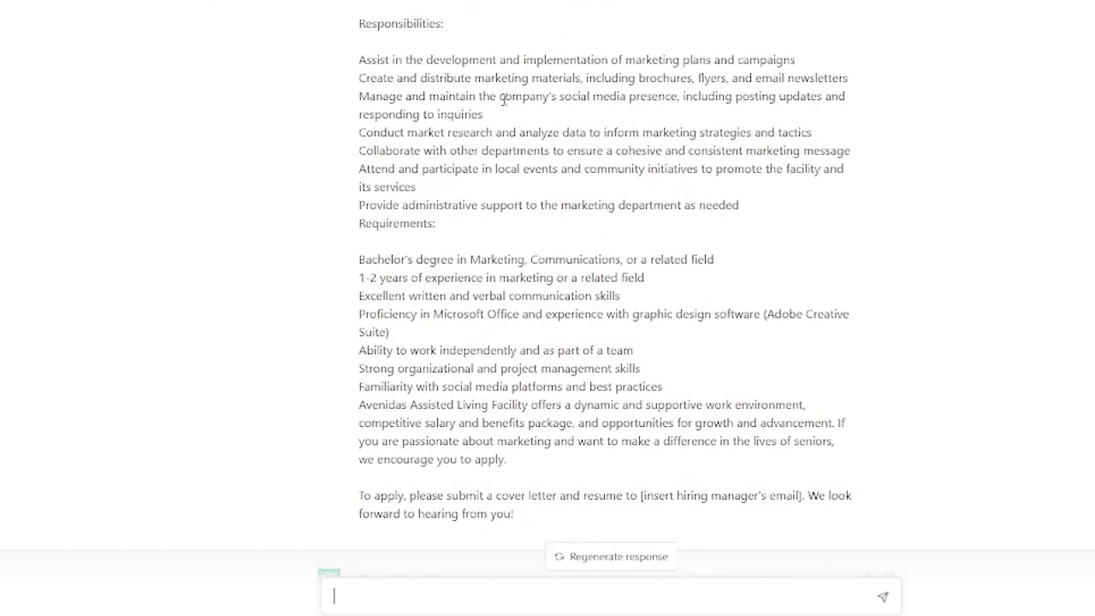
scroll(640, 288, down, 7)
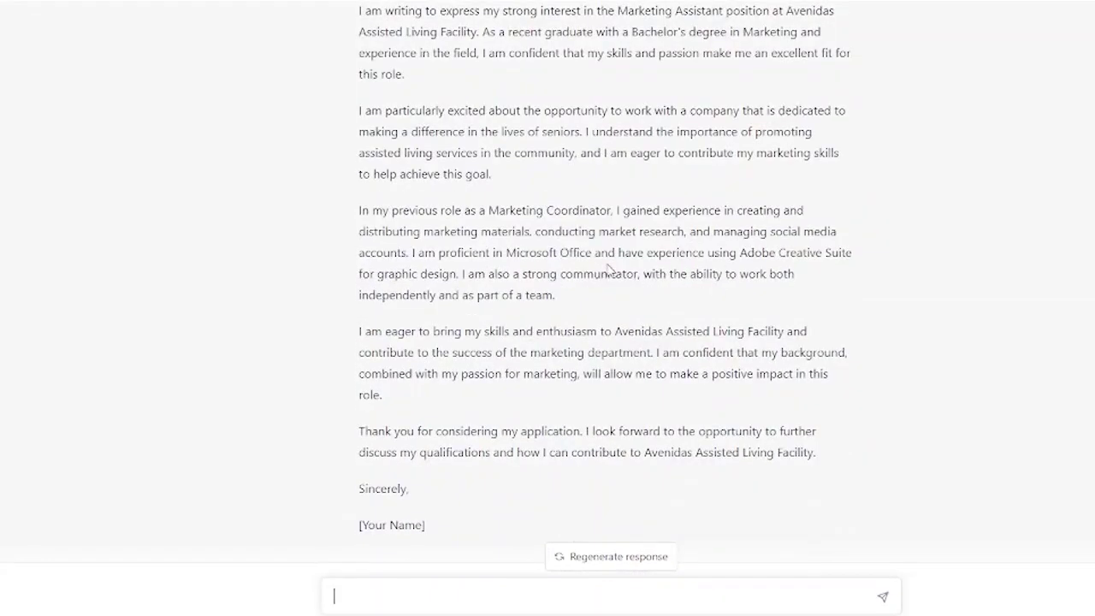
scroll(609, 270, down, 1)
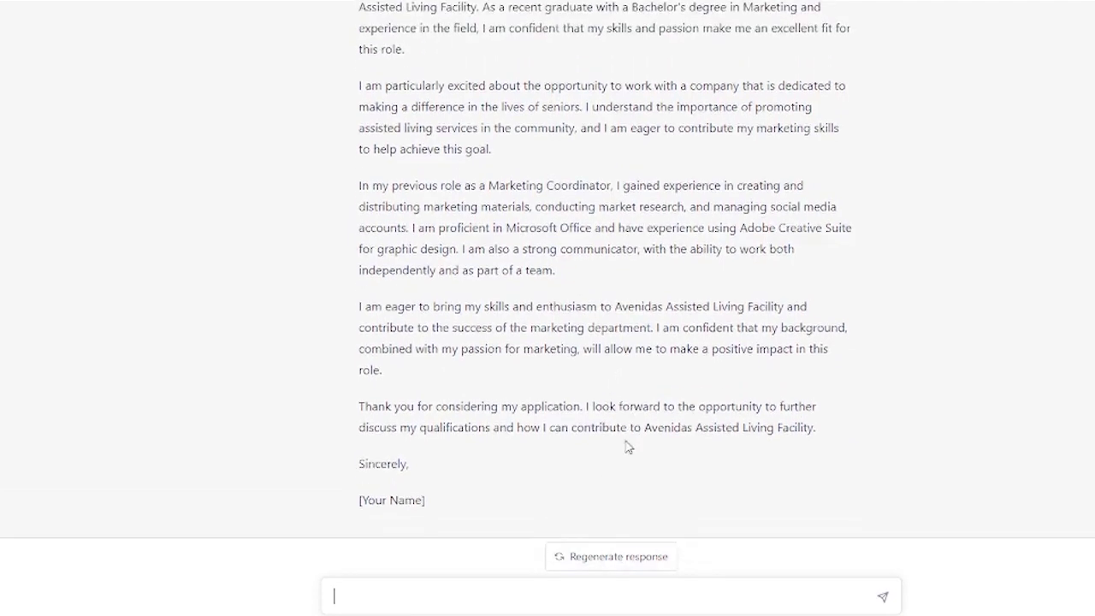
Regenerate the response to get a second version of the Avenidas cover letter.
click(614, 559)
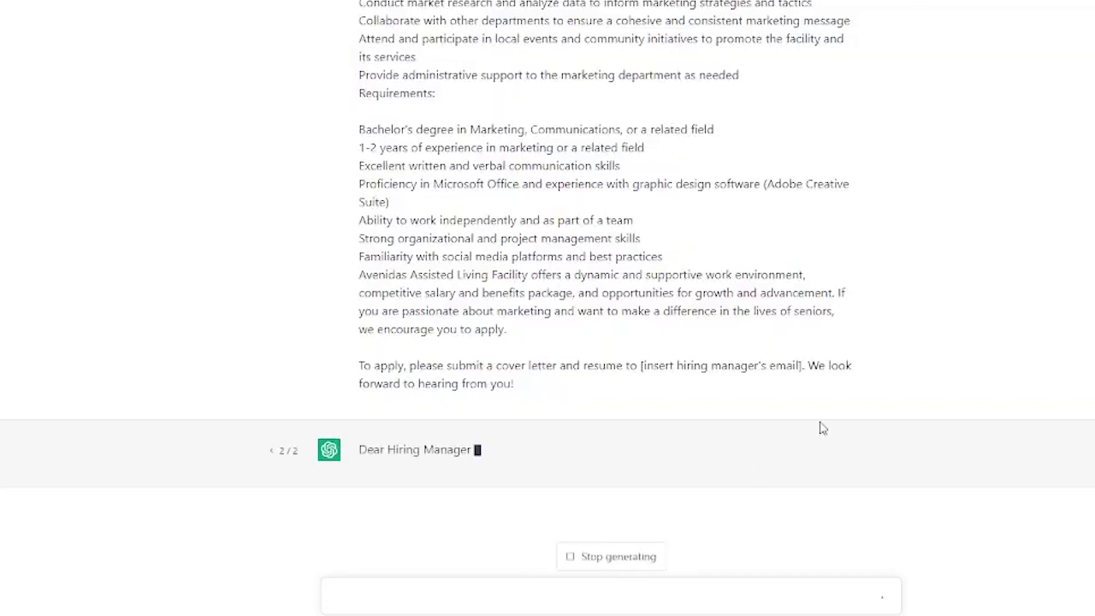